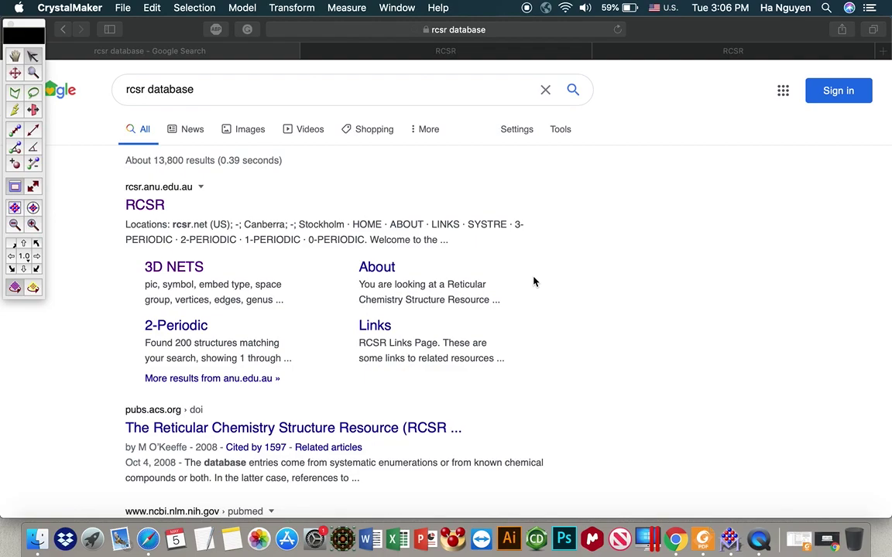
# - Switch to Safari, open the RCSR 3-periodic search page and search for the net with symbol nbo
pyautogui.click(222, 90)
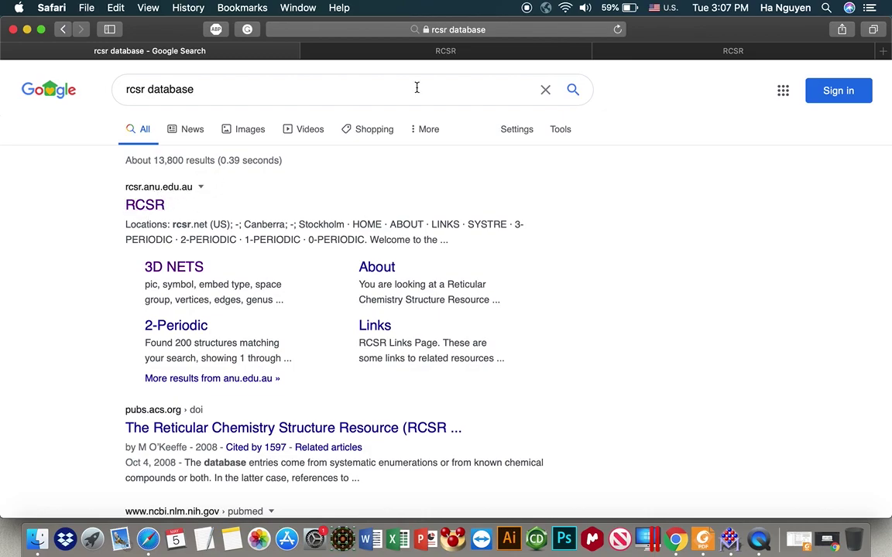
pyautogui.click(383, 52)
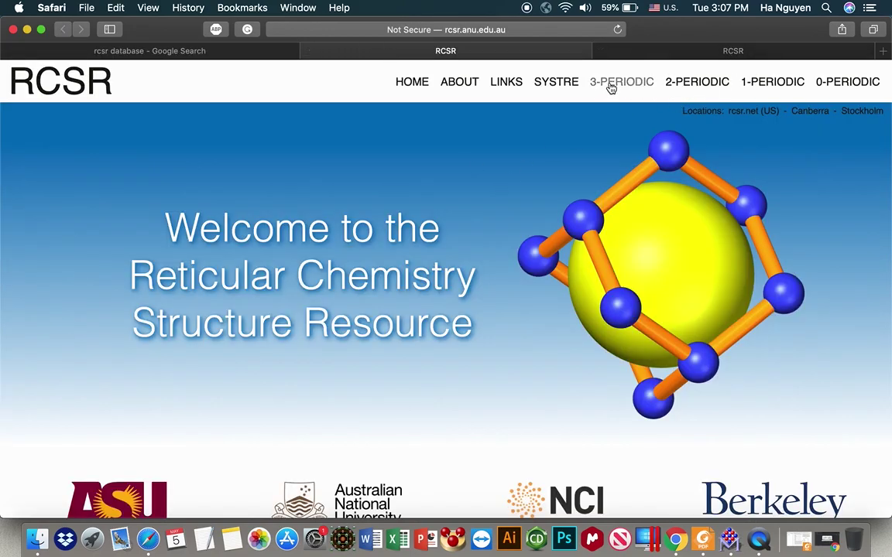
pyautogui.click(658, 52)
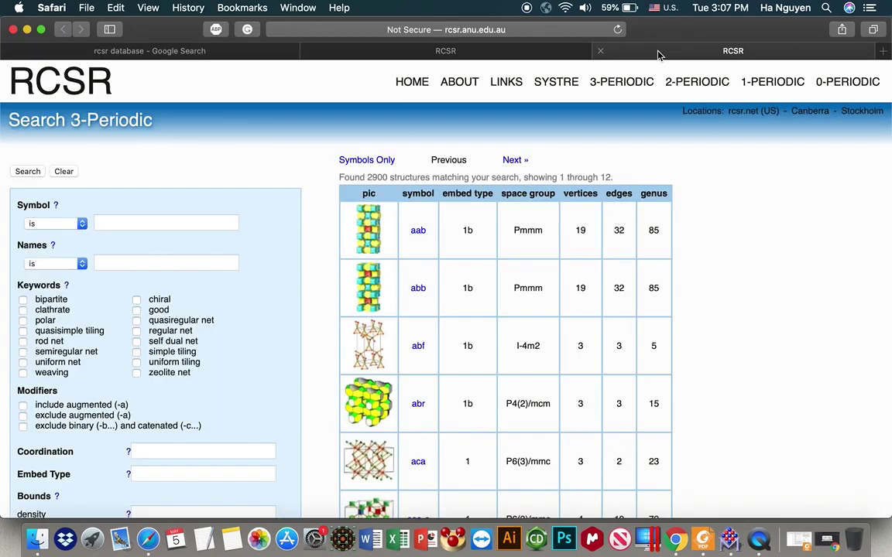
pyautogui.click(128, 225)
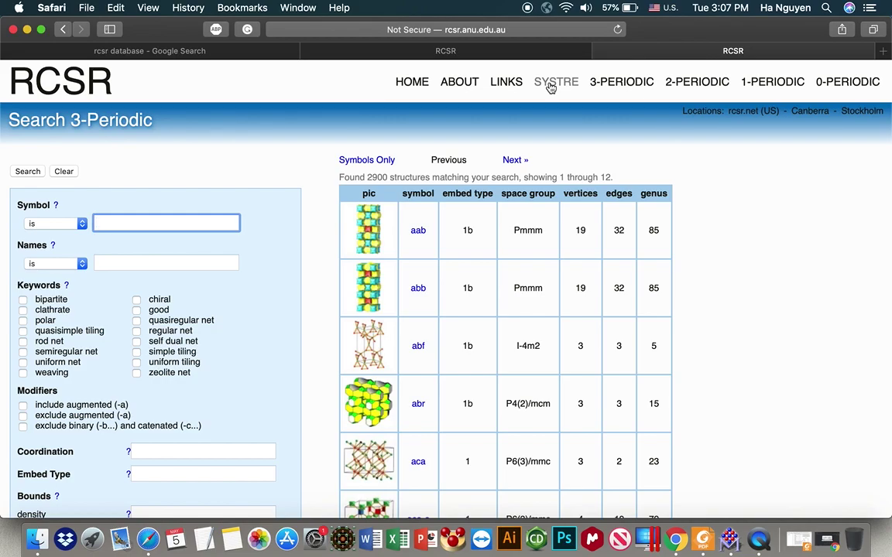
pyautogui.write('nbo')
pyautogui.press('Return')
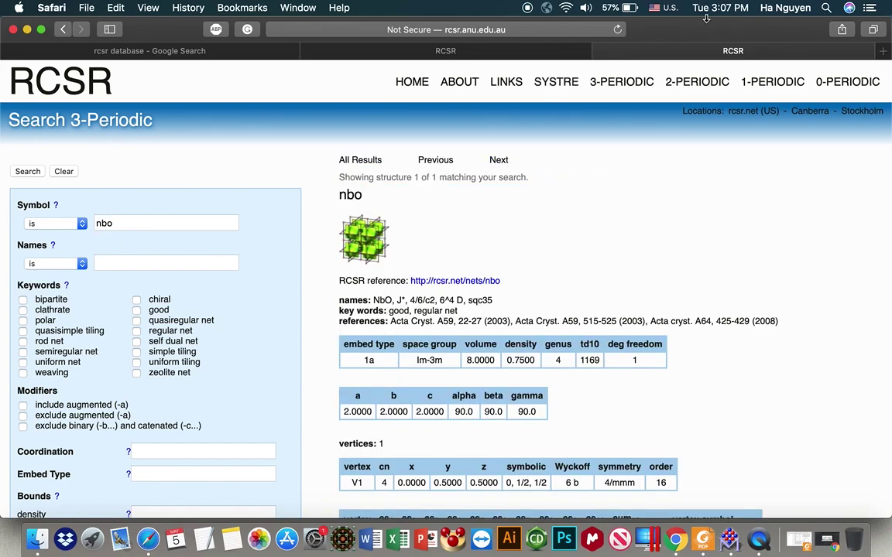
# - Enlarge the nbo net's picture and view the whole structure
pyautogui.click(371, 244)
pyautogui.click(371, 244)
pyautogui.click(370, 244)
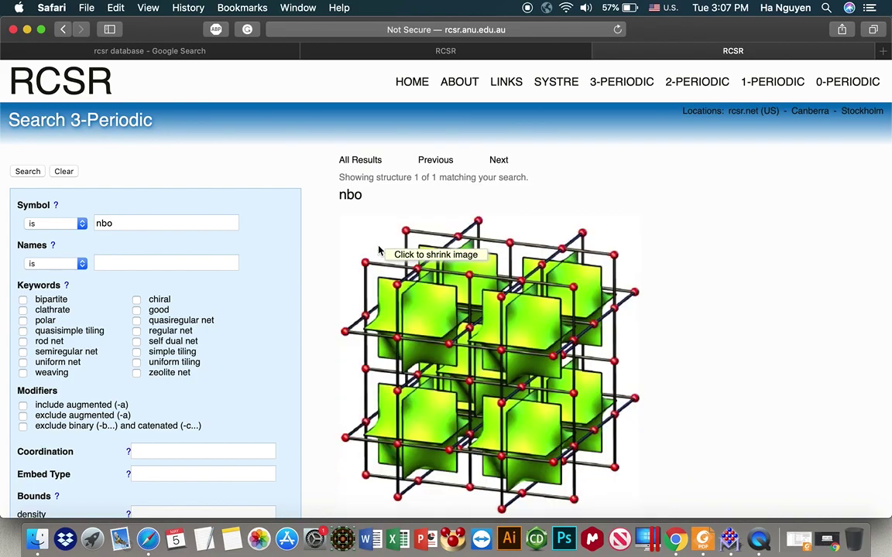
pyautogui.scroll(-3, 484, 356)
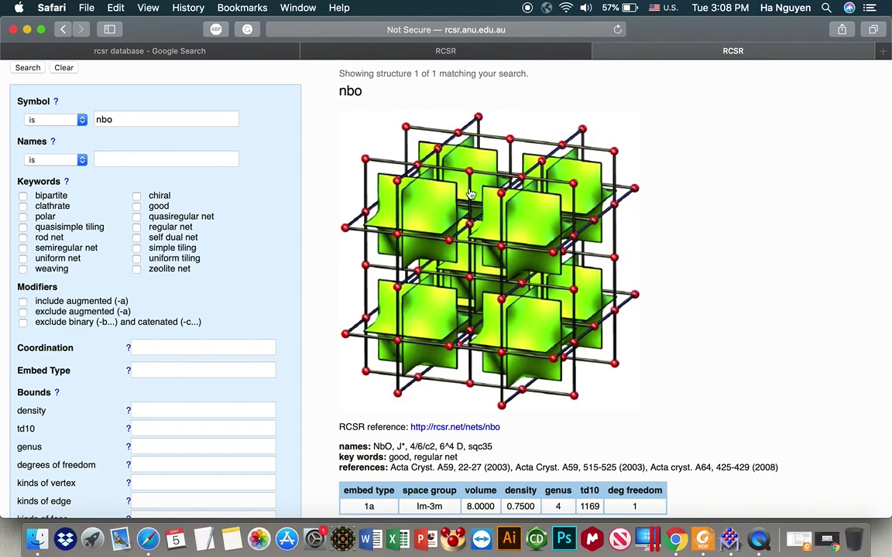
# - Search for the augmented net with symbol nbo-a and enlarge its picture
pyautogui.click(131, 119)
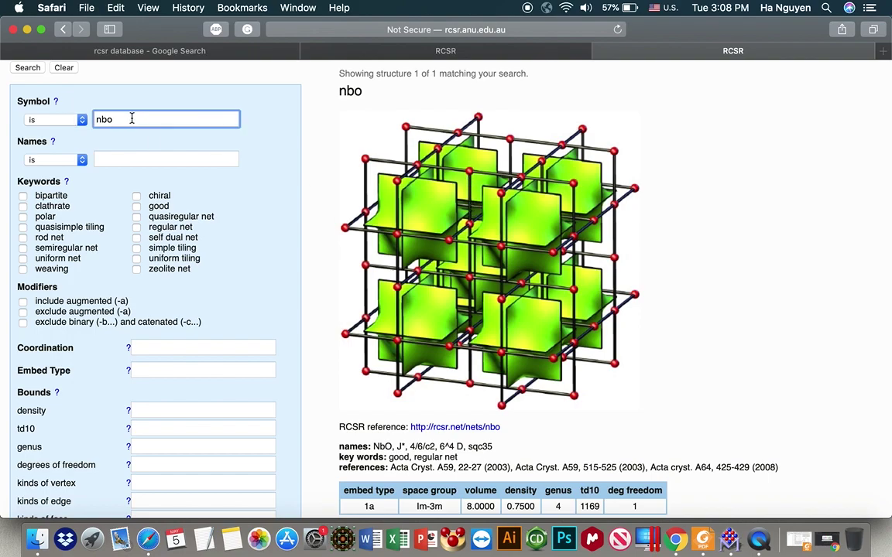
pyautogui.write('-a')
pyautogui.press('Return')
pyautogui.click(414, 131)
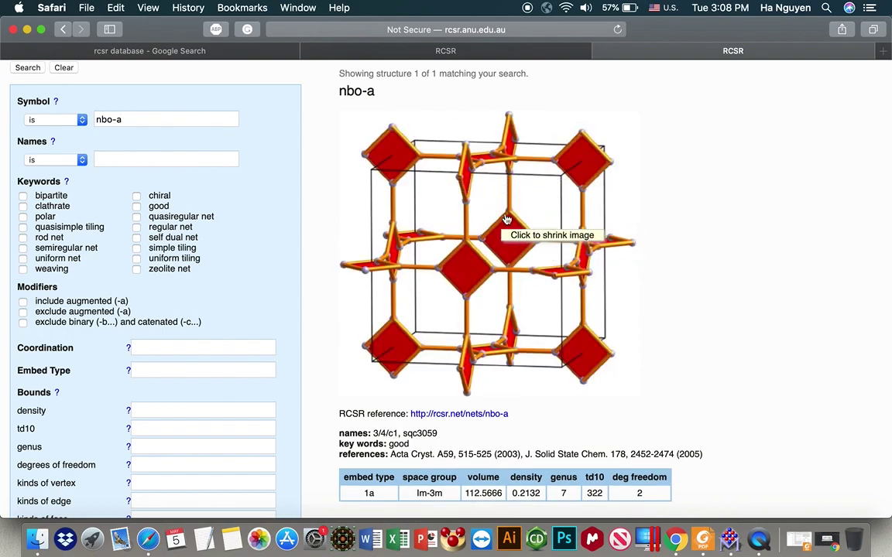
# - Examine the nbo-a entry's picture and its space group, cell parameter, vertex and edge tables
pyautogui.scroll(-1, 508, 312)
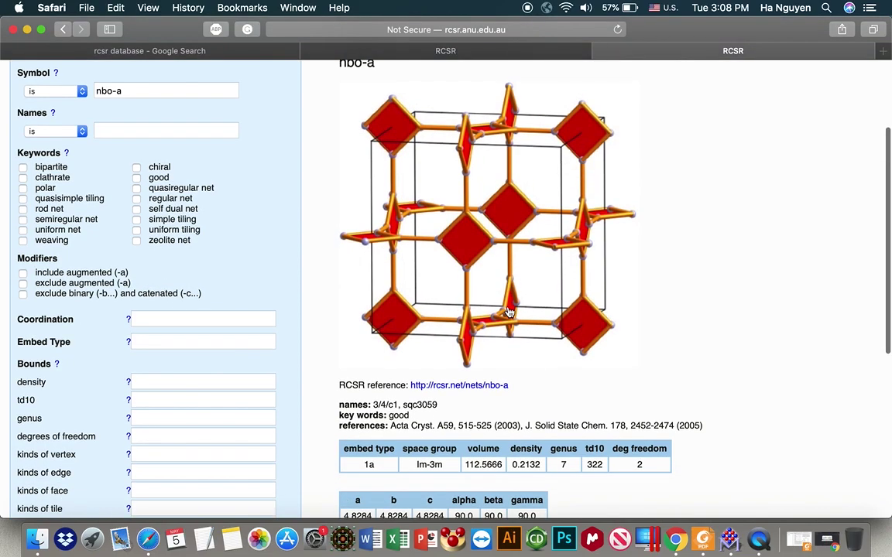
pyautogui.scroll(3, 508, 312)
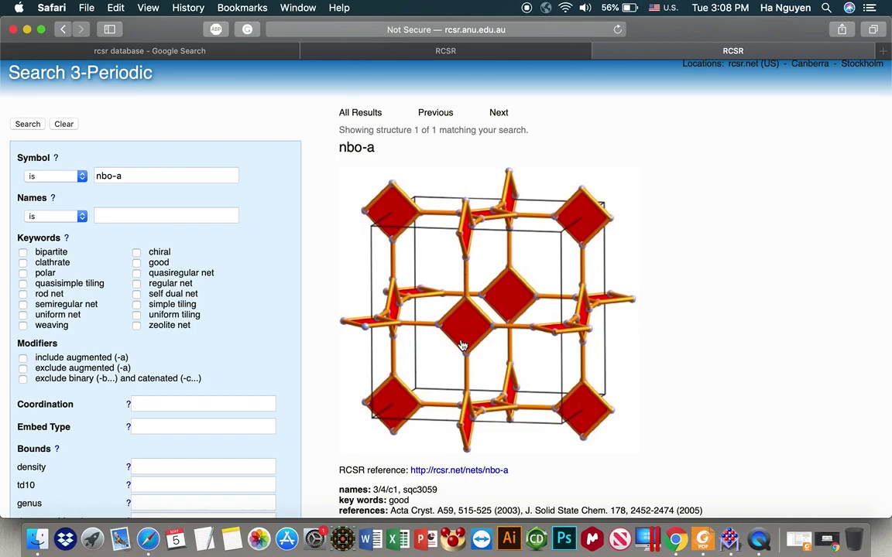
pyautogui.scroll(-2, 462, 348)
pyautogui.scroll(-3, 505, 350)
pyautogui.scroll(-2, 509, 347)
pyautogui.scroll(6, 510, 347)
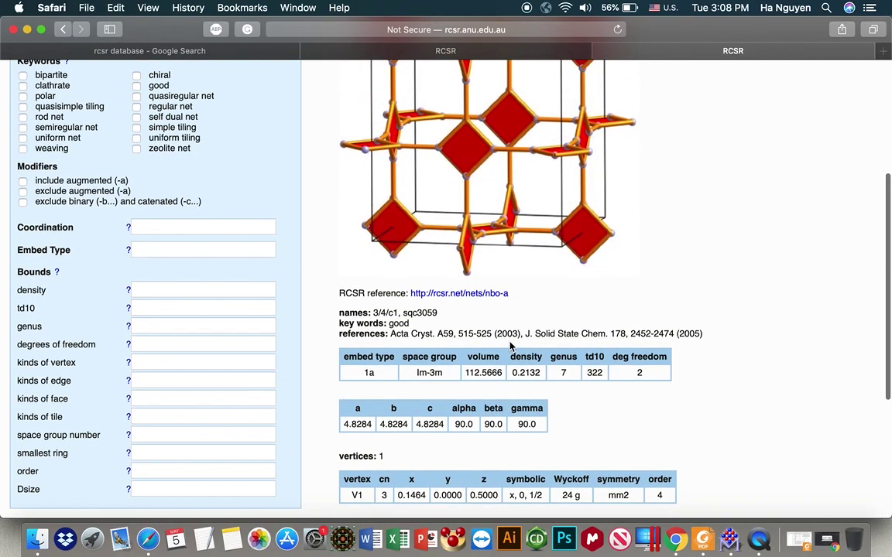
pyautogui.scroll(-3, 511, 346)
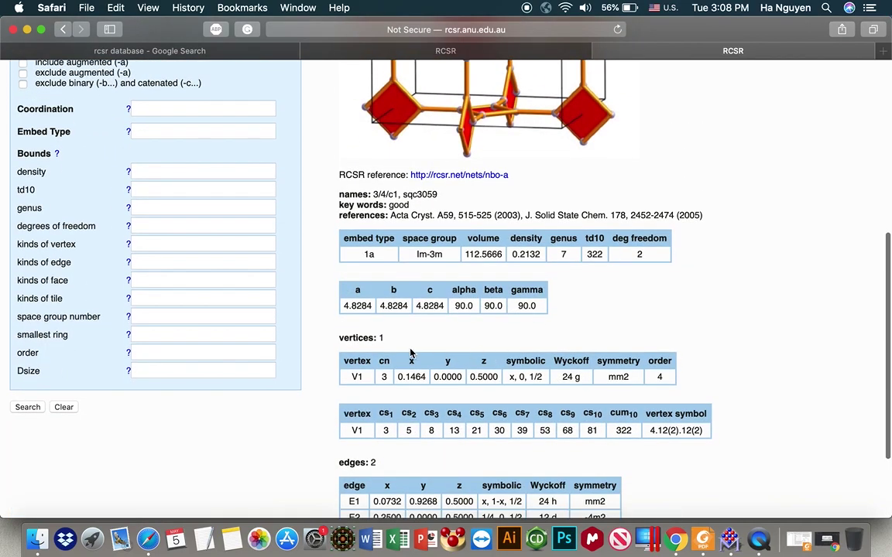
pyautogui.scroll(-5, 411, 355)
pyautogui.scroll(2, 410, 353)
pyautogui.scroll(-1, 410, 353)
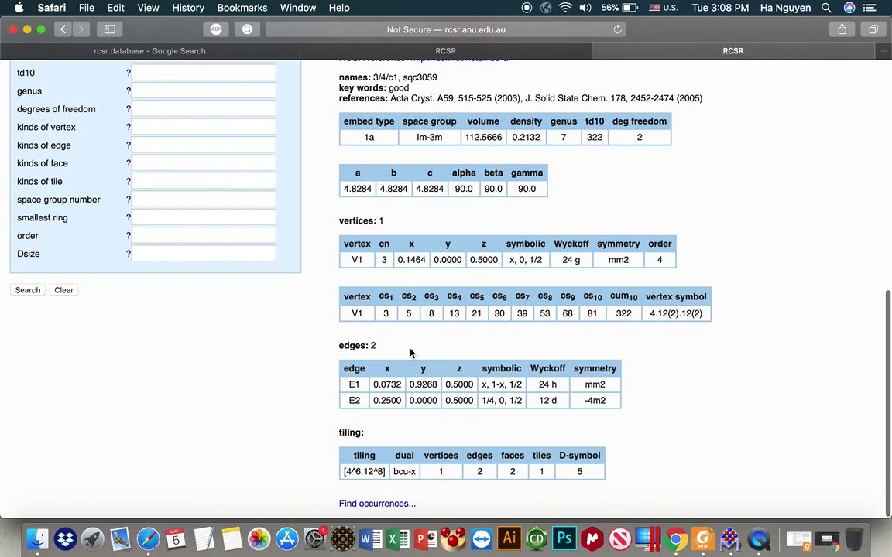
pyautogui.scroll(1, 426, 262)
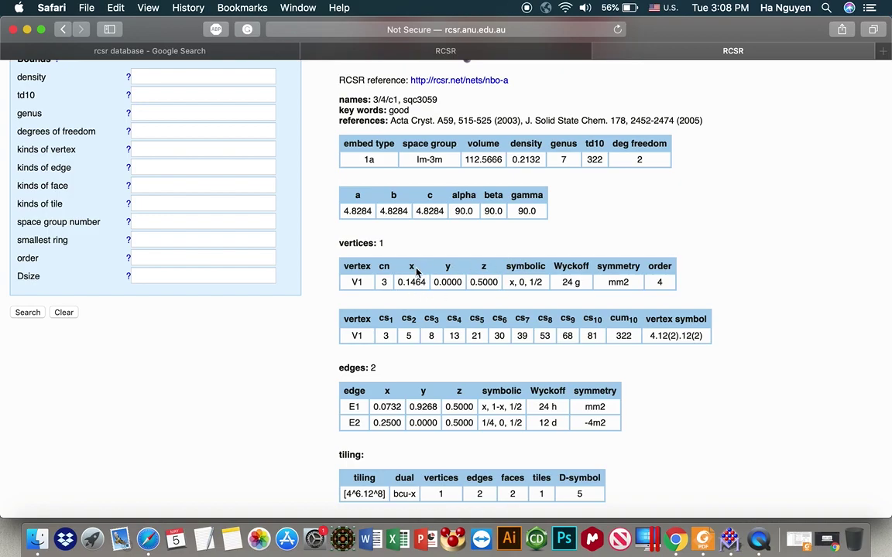
pyautogui.scroll(1, 494, 277)
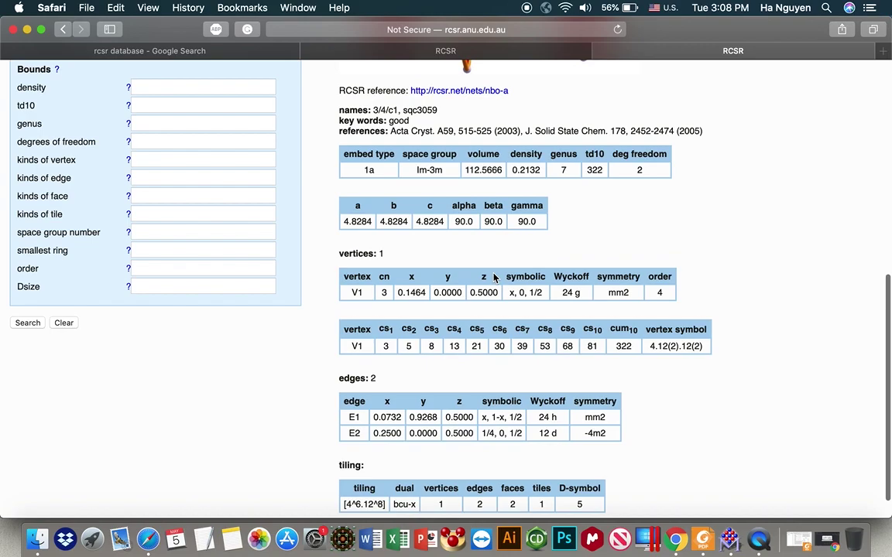
pyautogui.scroll(2, 438, 246)
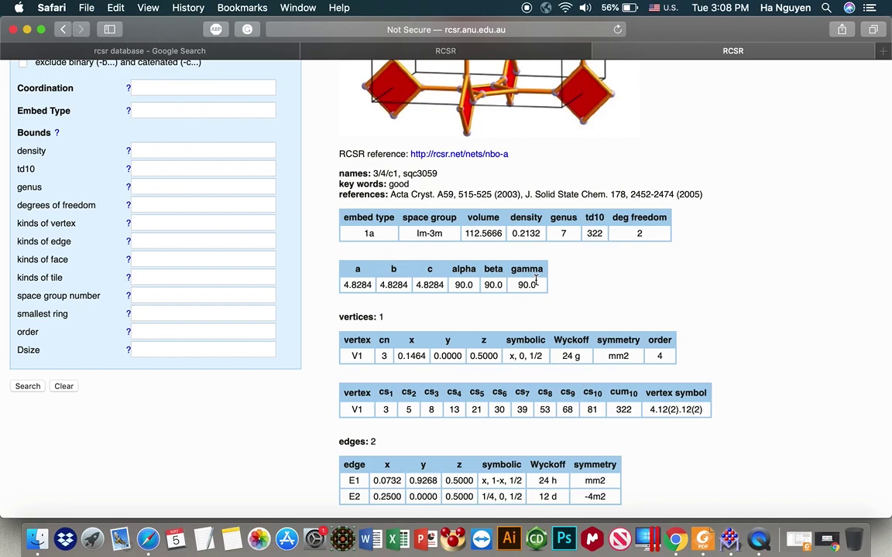
# - Switch to CrystalMaker and start a new crystal structure
pyautogui.click(731, 536)
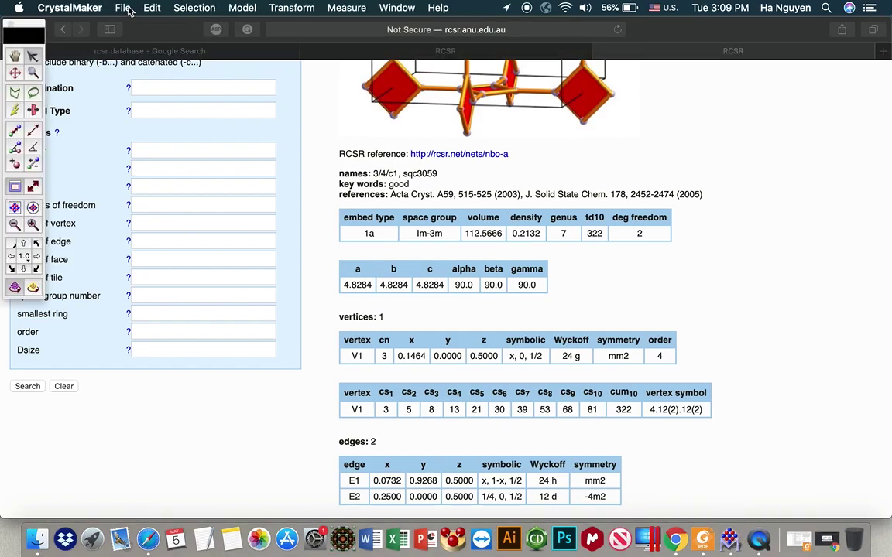
pyautogui.click(129, 10)
pyautogui.moveTo(124, 24)
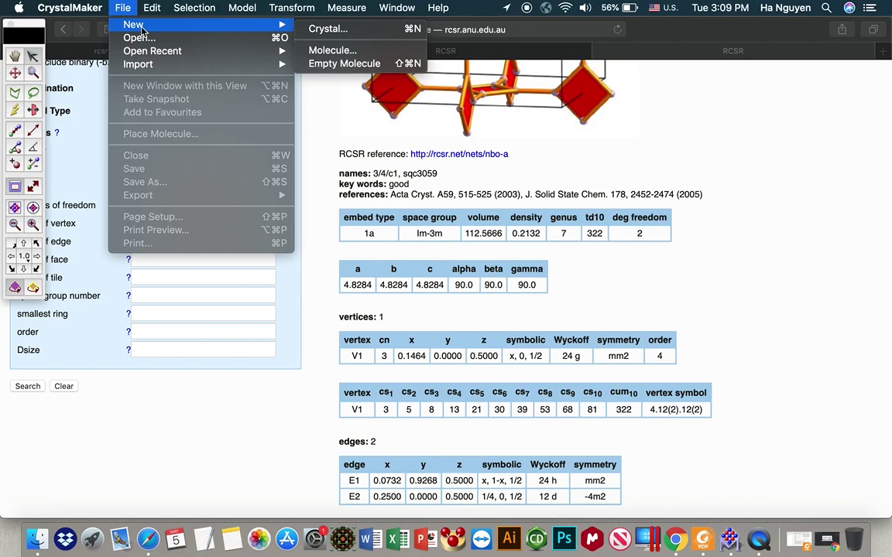
pyautogui.click(342, 31)
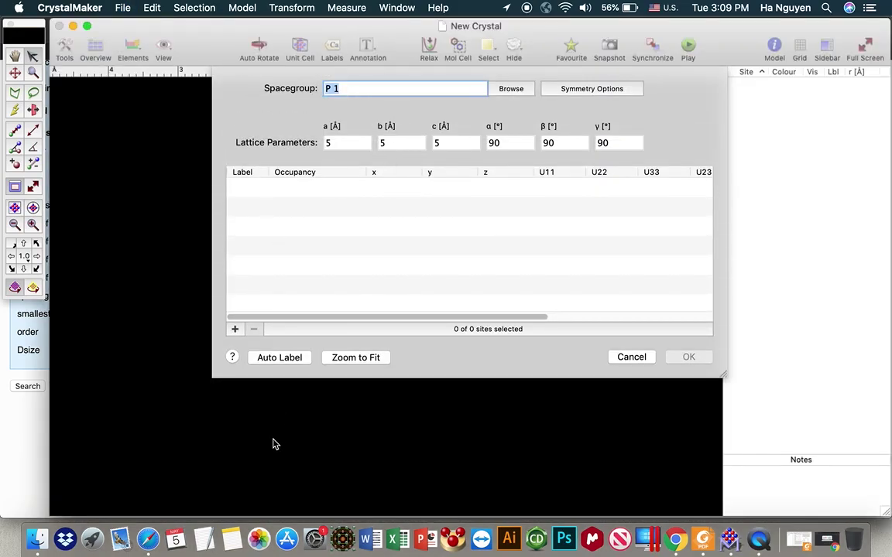
# - Copy the space group Im-3m from the nbo-a page in Safari into the new crystal's spacegroup in CrystalMaker
pyautogui.click(148, 539)
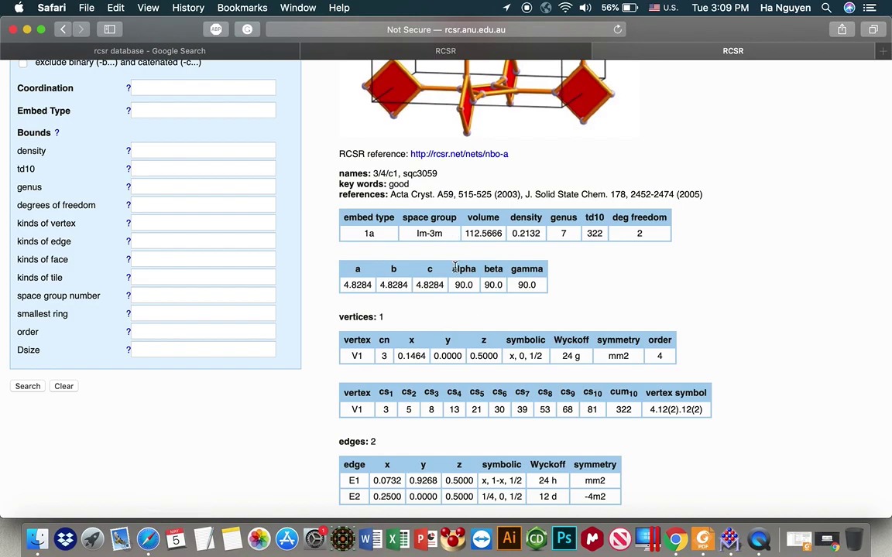
pyautogui.moveTo(418, 233); pyautogui.dragTo(444, 234)
pyautogui.press('cmd+c')
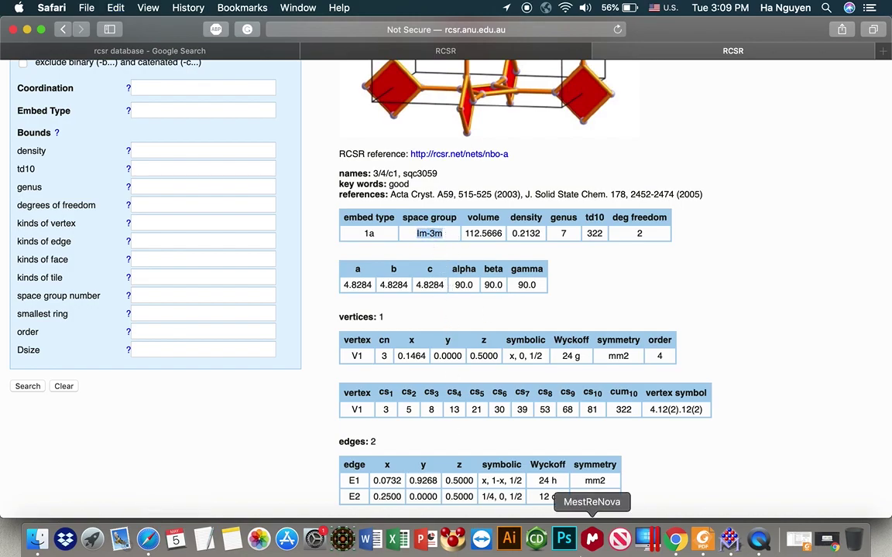
pyautogui.click(729, 544)
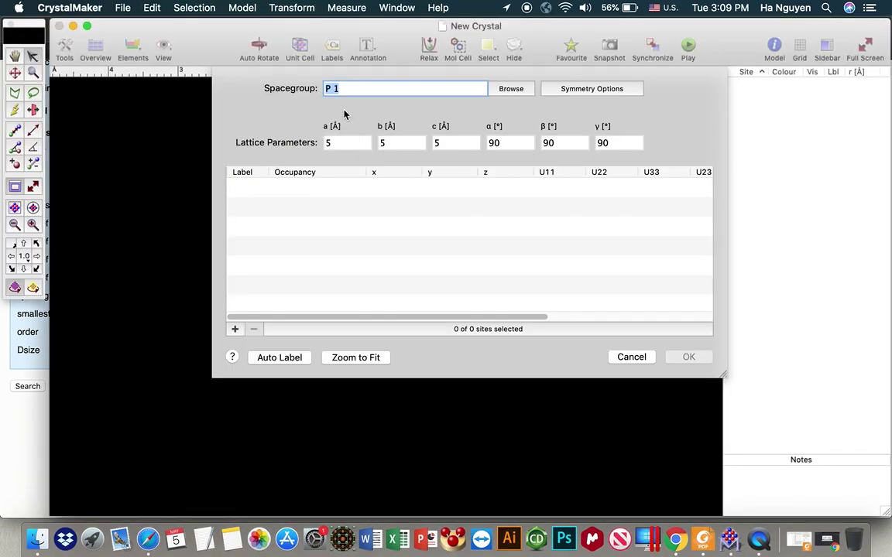
pyautogui.press('cmd+v')
pyautogui.click(342, 142)
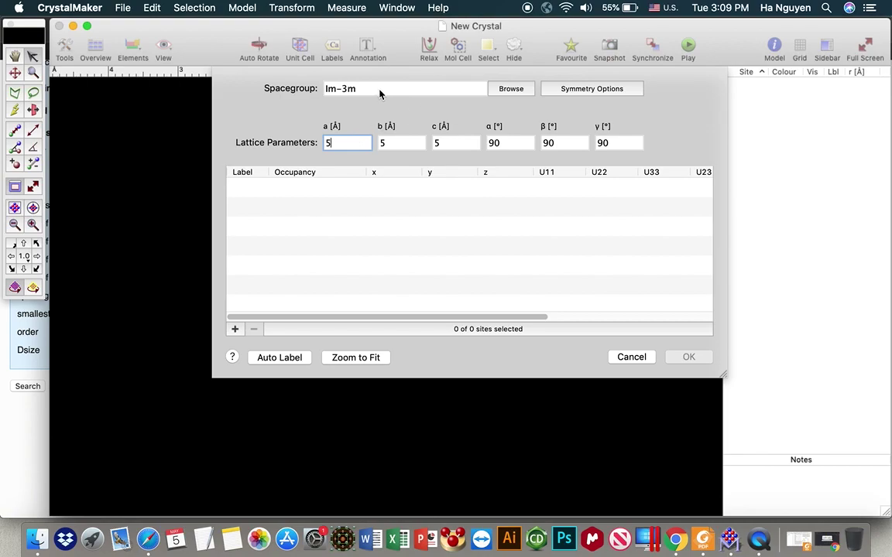
# - Clear the new crystal's spacegroup and re-enter it as Im-3m
pyautogui.click(382, 92)
pyautogui.press('BackSpace')
pyautogui.press('BackSpace')
pyautogui.press('BackSpace')
pyautogui.press('BackSpace')
pyautogui.press('BackSpace')
pyautogui.write('I')
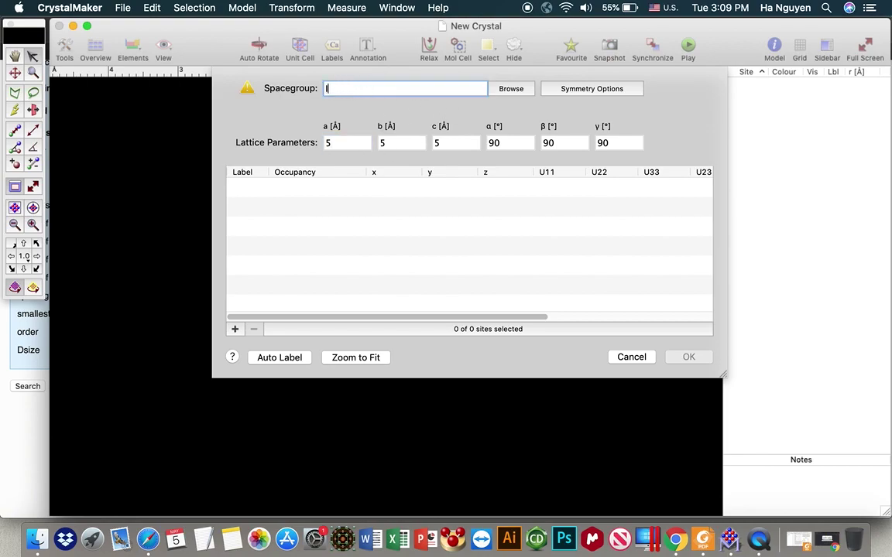
pyautogui.write('m-3m')
# - Check the entered cubic space group I m -3 m in the Spacegroup Browser, then close the browser
pyautogui.click(512, 90)
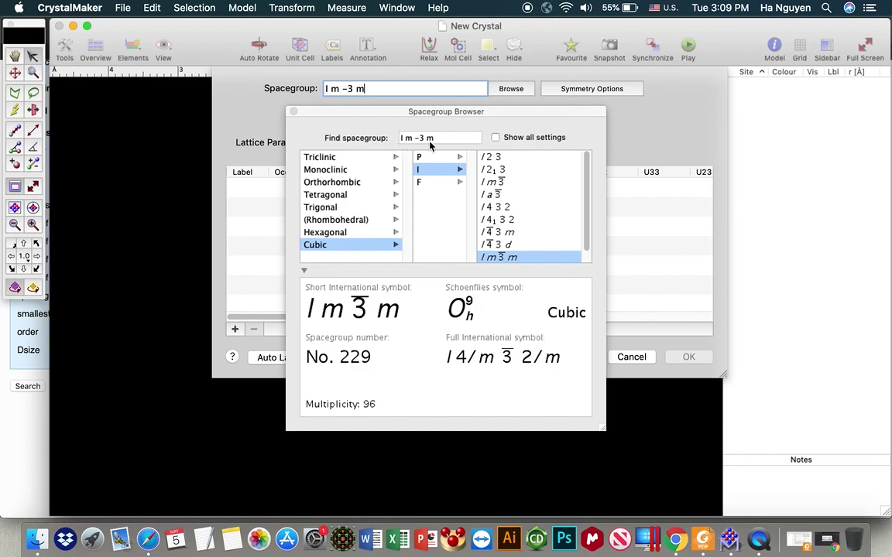
pyautogui.click(463, 236)
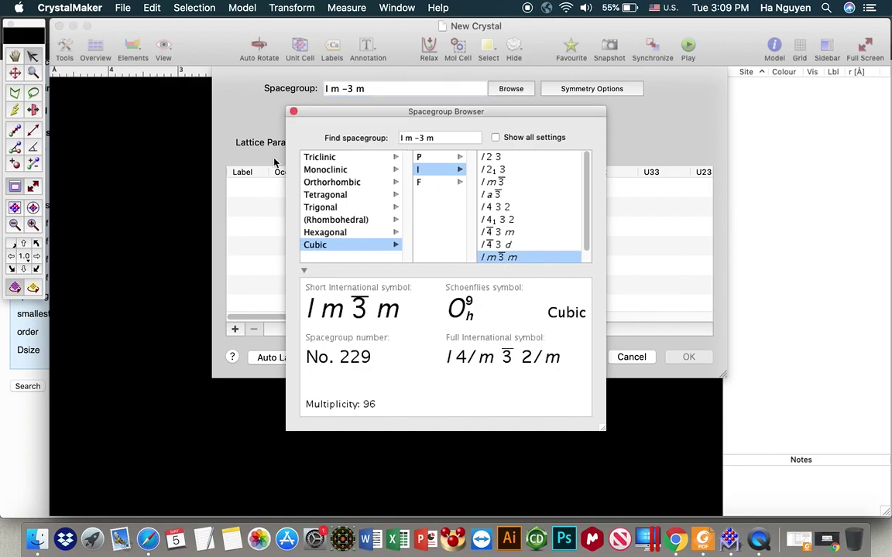
pyautogui.press('Return')
# - Set lattice parameter a to 4.8284 Å, copying the value from the nbo-a page in Safari into CrystalMaker
pyautogui.click(342, 144)
pyautogui.press('BackSpace')
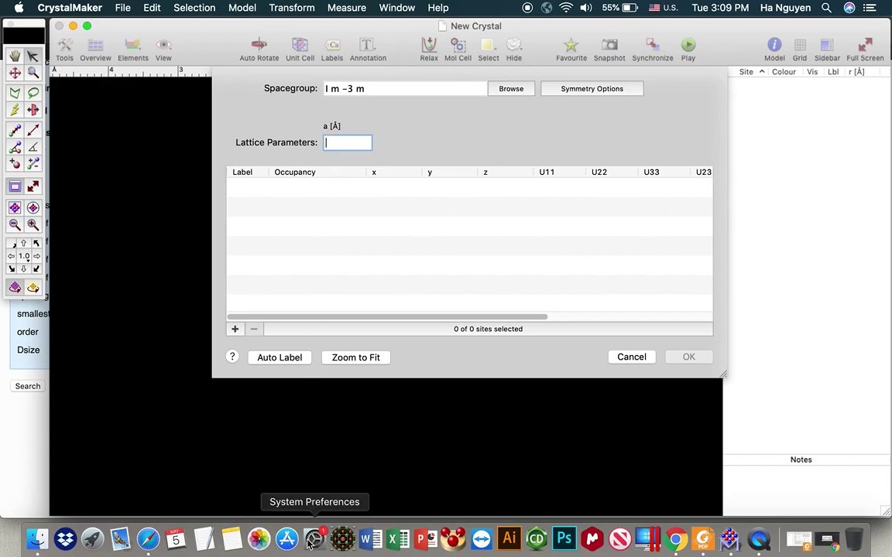
pyautogui.click(150, 539)
pyautogui.moveTo(344, 288); pyautogui.dragTo(373, 288)
pyautogui.press('super+c')
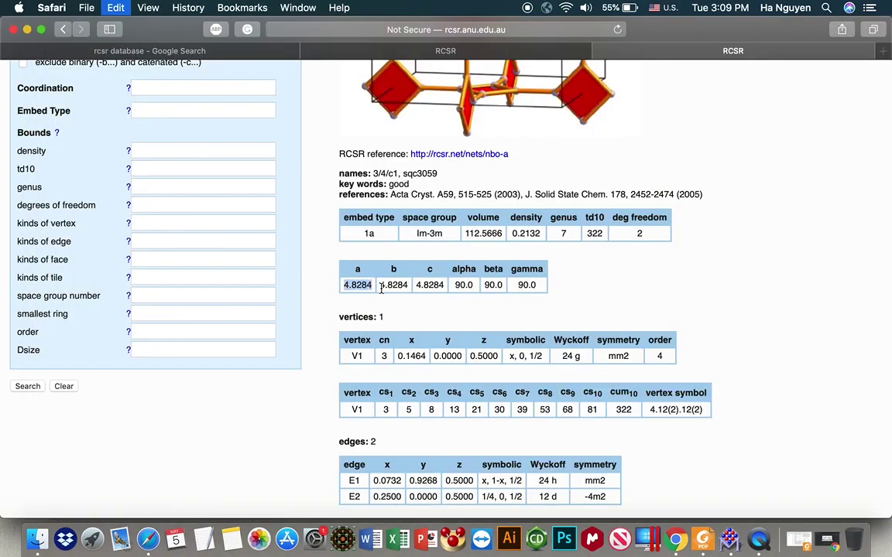
pyautogui.click(728, 540)
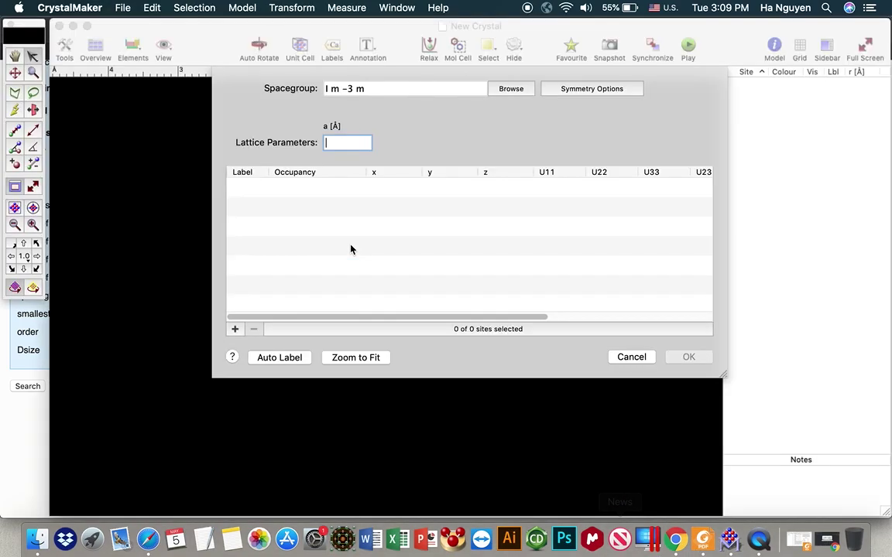
pyautogui.press('super+v')
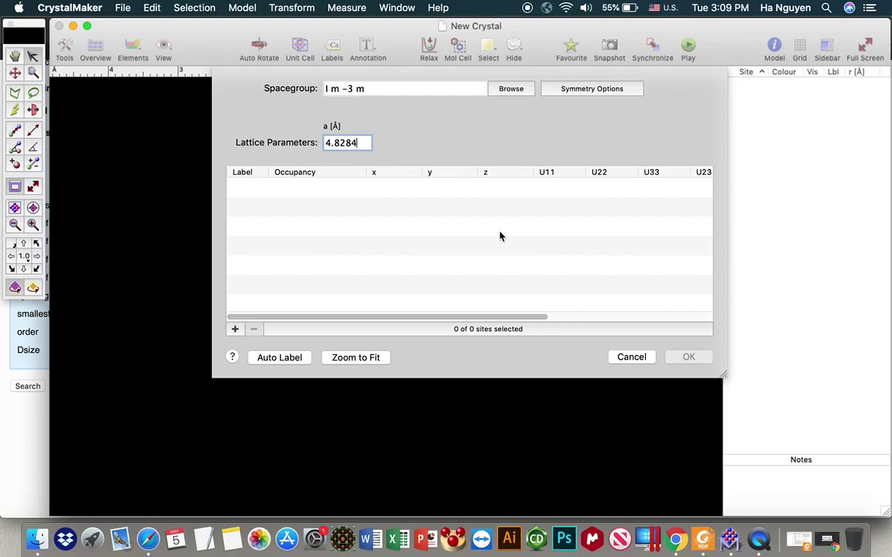
# - Add an atom site labelled Si1 and set its x coordinate to 0.1464, taken from vertex V1 on the nbo-a page in Safari
pyautogui.click(148, 539)
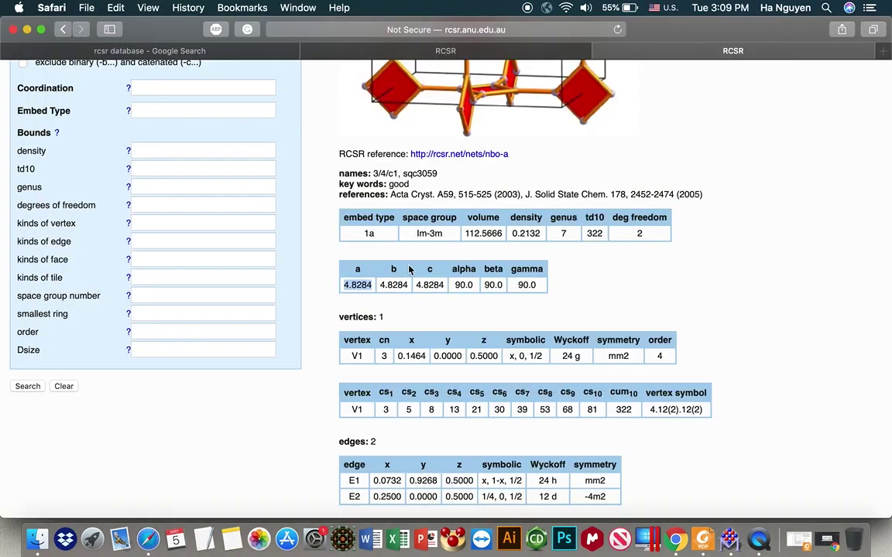
pyautogui.scroll(-3, 383, 287)
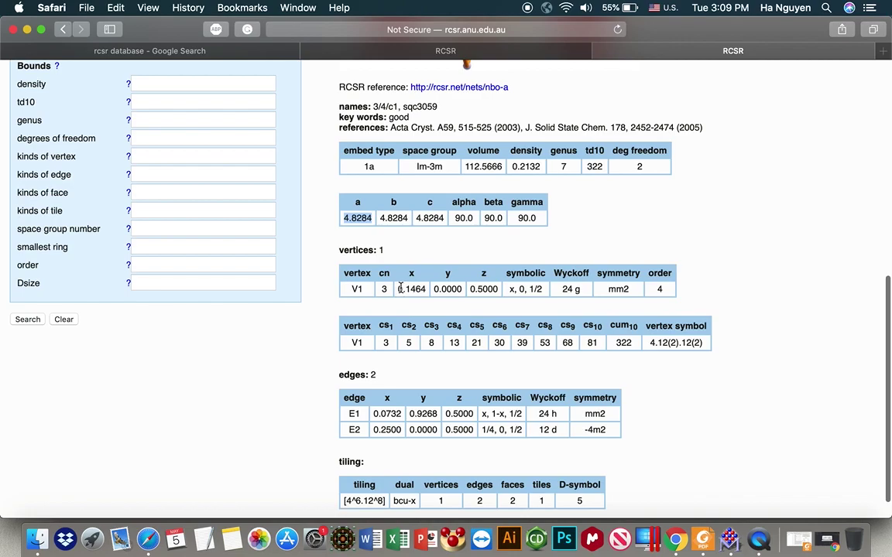
pyautogui.scroll(-1, 399, 290)
pyautogui.moveTo(398, 261); pyautogui.dragTo(425, 262)
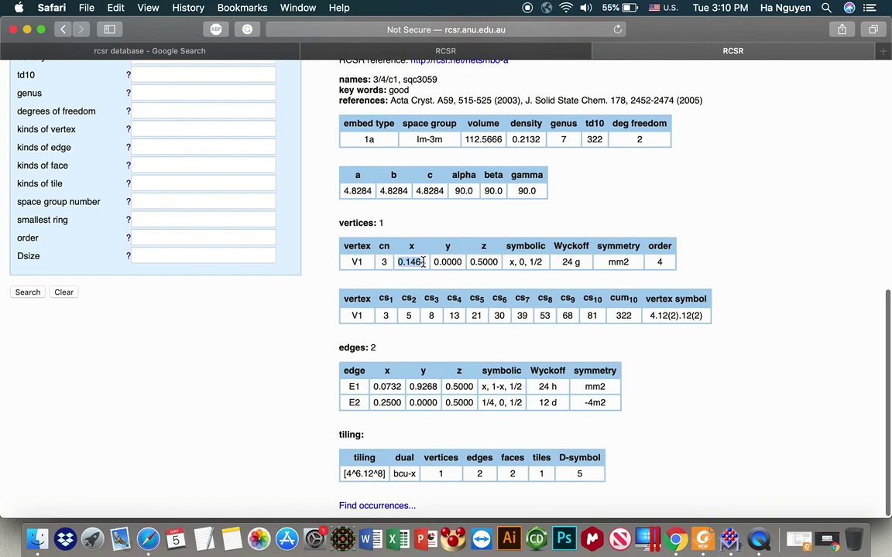
pyautogui.click(729, 539)
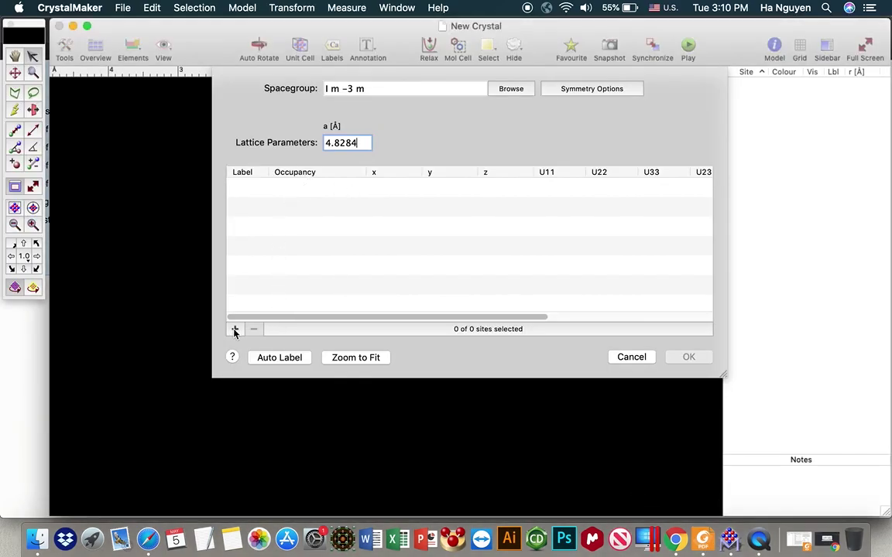
pyautogui.click(235, 330)
pyautogui.doubleClick(241, 189)
pyautogui.write('Si1')
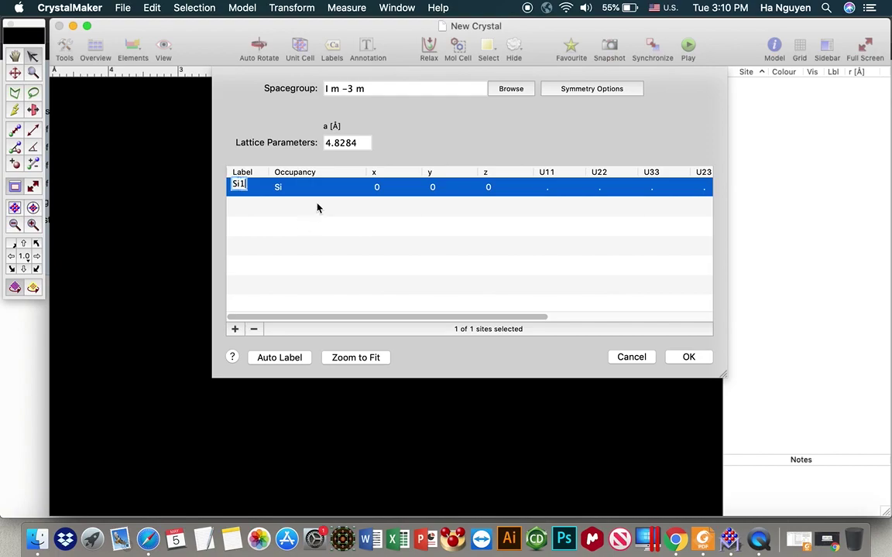
pyautogui.click(379, 191)
pyautogui.doubleClick(382, 192)
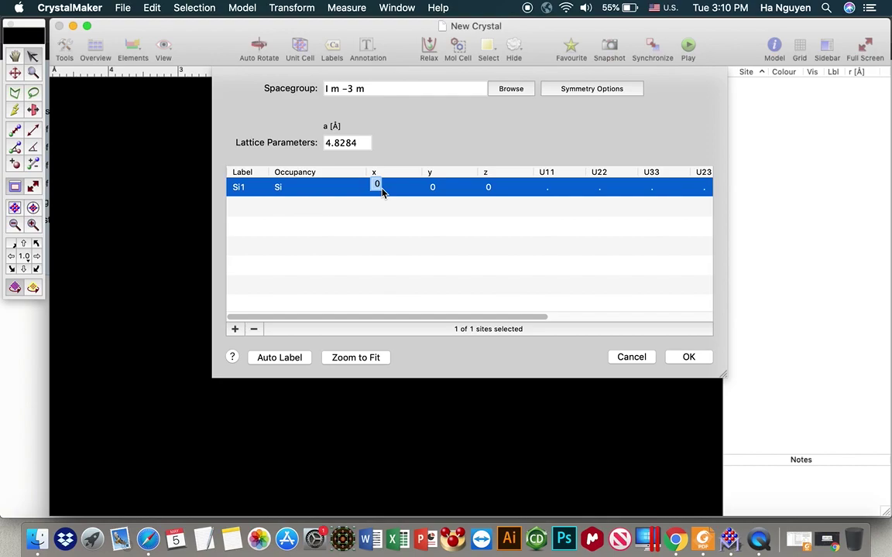
pyautogui.write('0.1464')
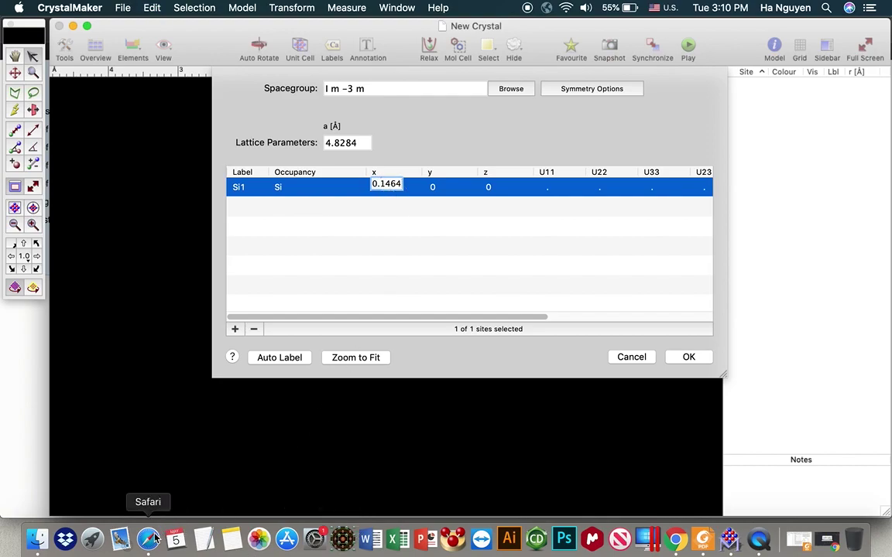
# - Look up V1's y coordinate in Safari, keep Si1's y at 0, set z to 0.5 and create the crystal in CrystalMaker
pyautogui.click(179, 511)
pyautogui.doubleClick(448, 263)
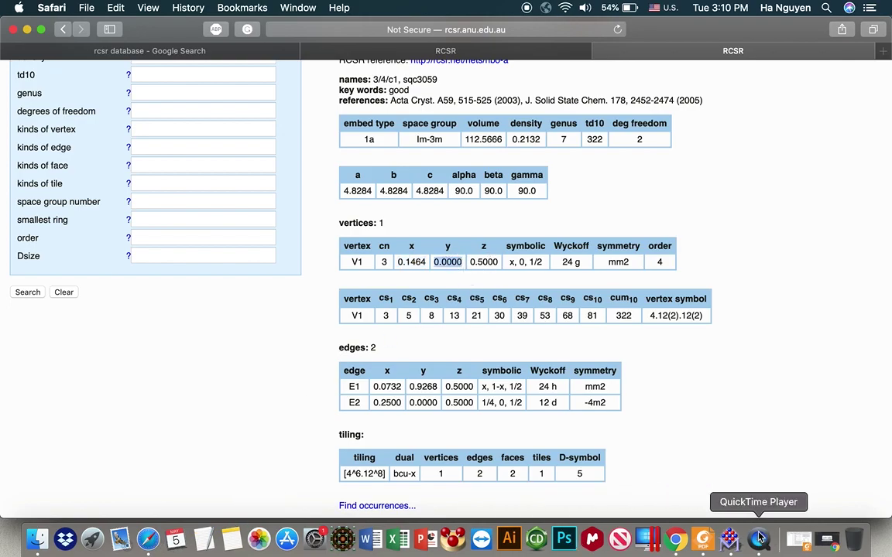
pyautogui.click(729, 540)
pyautogui.doubleClick(438, 191)
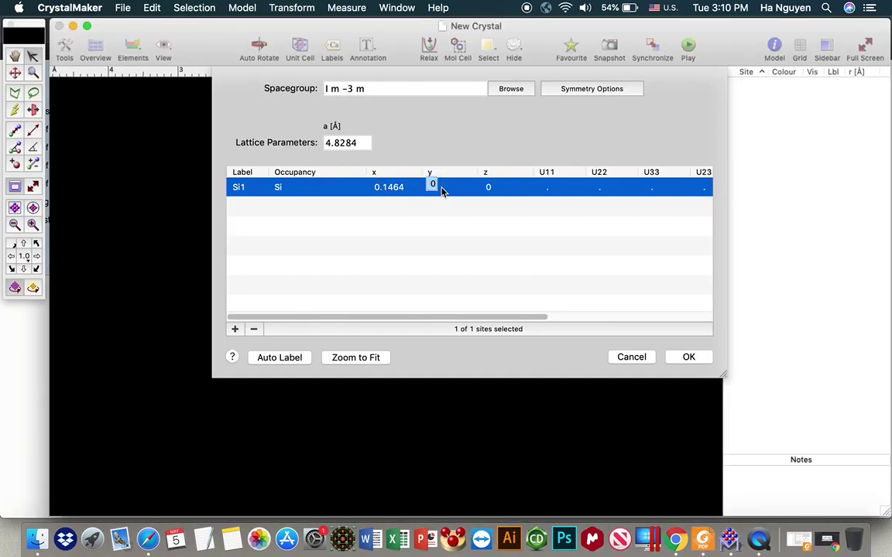
pyautogui.doubleClick(492, 191)
pyautogui.write('0.5')
pyautogui.press('Return')
pyautogui.click(682, 362)
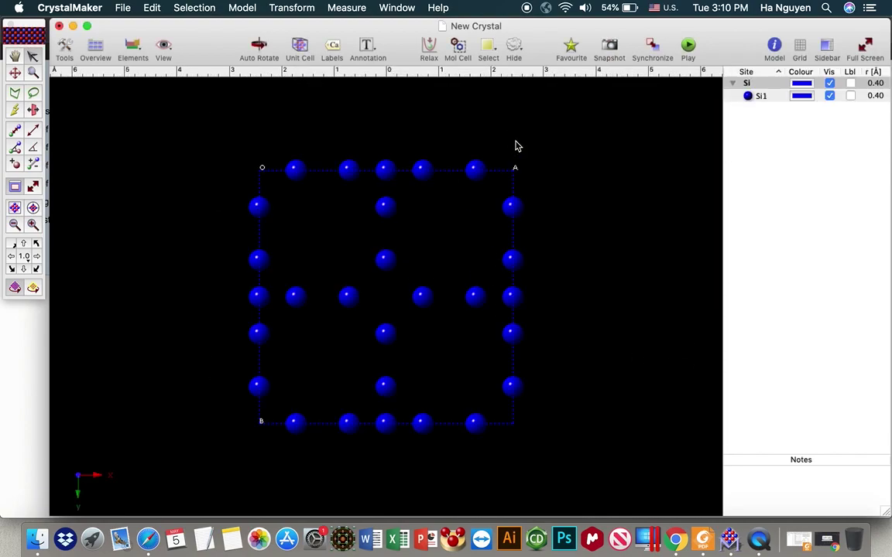
# - Change the model's background to the plain white preset
pyautogui.rightClick(604, 152)
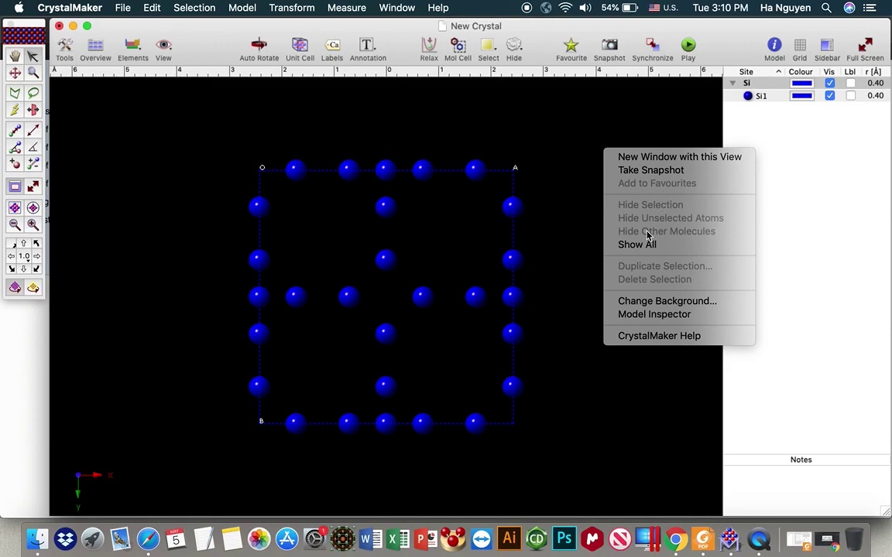
pyautogui.click(666, 300)
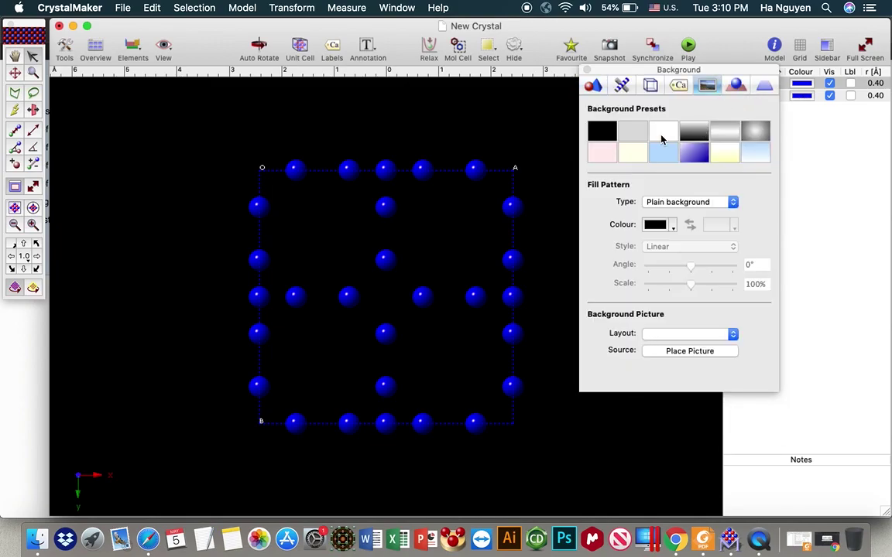
pyautogui.click(662, 133)
pyautogui.click(530, 66)
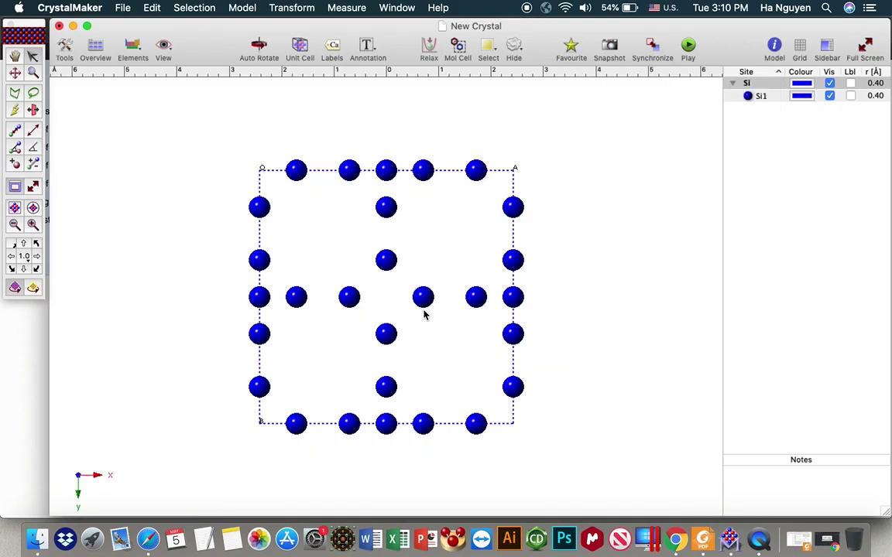
# - Set the unit cell frame to solid lines in the Salmon colour
pyautogui.click(774, 49)
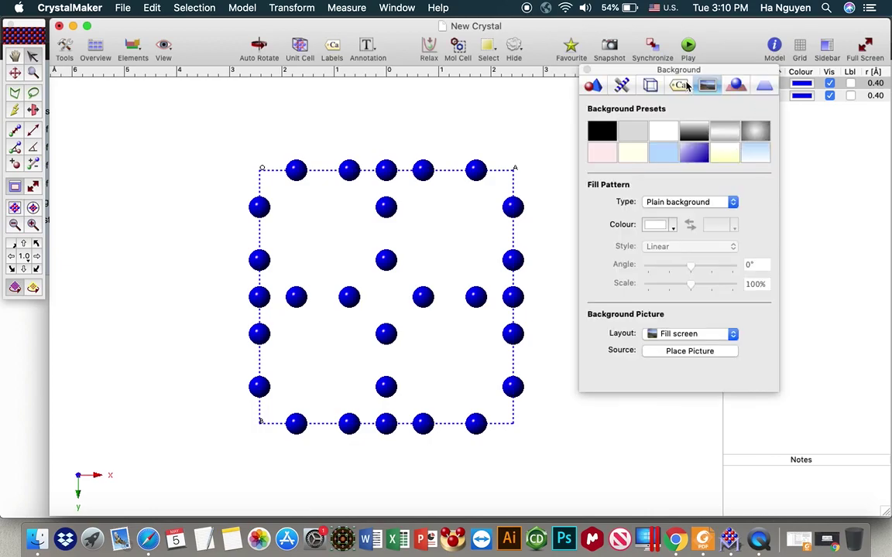
pyautogui.click(650, 85)
pyautogui.click(658, 128)
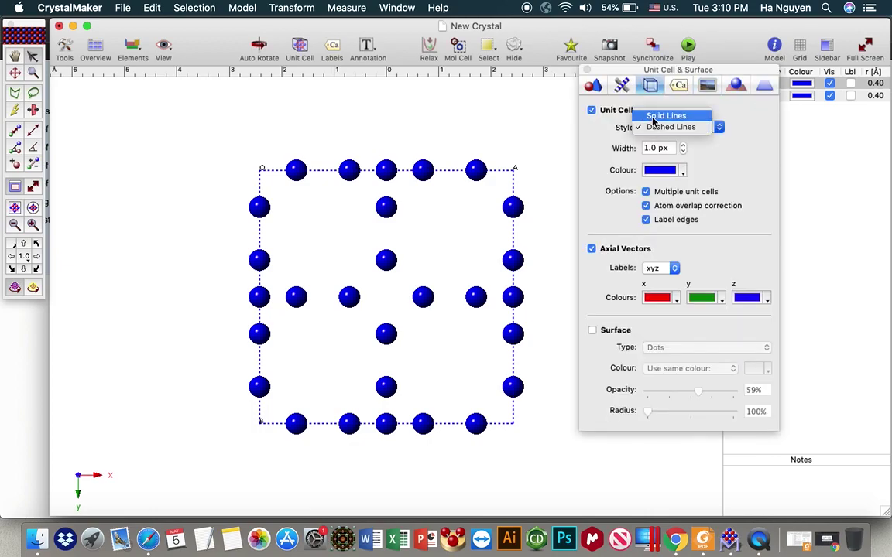
pyautogui.click(657, 115)
pyautogui.click(658, 172)
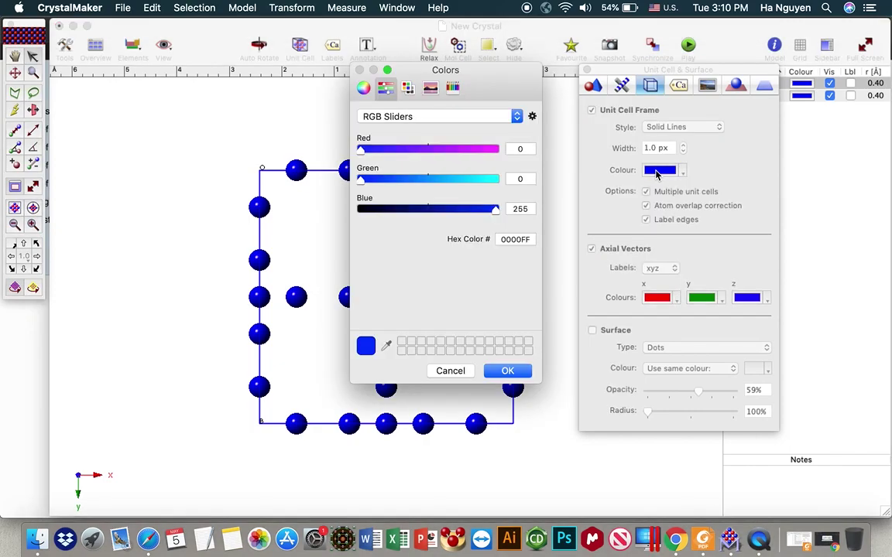
pyautogui.click(453, 89)
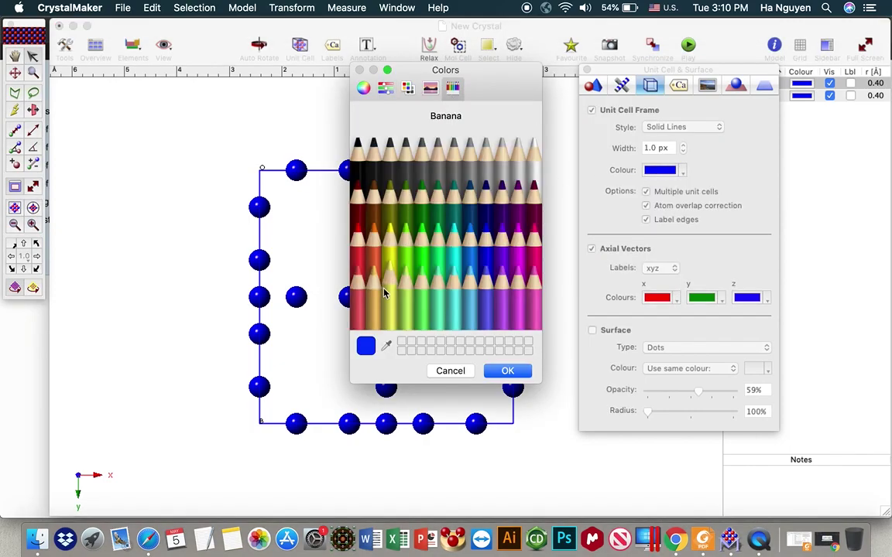
pyautogui.click(359, 287)
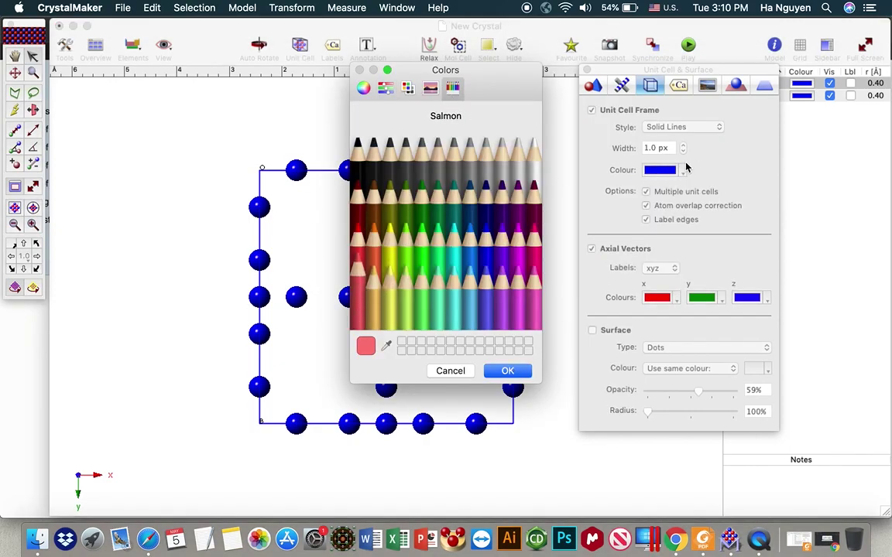
pyautogui.press('Return')
# - Set the unit cell frame's width to 3 px and turn off the multiple unit cells option
pyautogui.doubleClick(649, 151)
pyautogui.write('3')
pyautogui.click(646, 192)
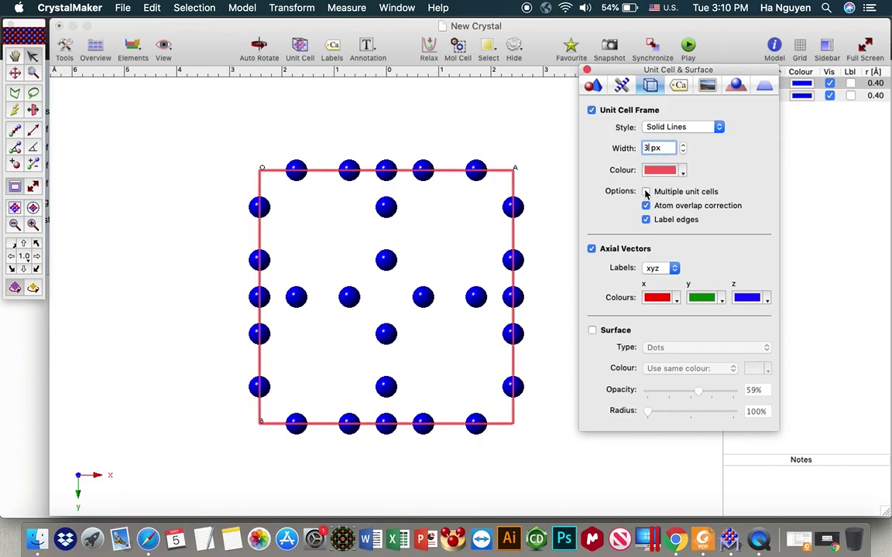
pyautogui.click(587, 70)
# - Compare the rotated atom model with the nbo-a reference picture in Safari to see which atoms should be connected
pyautogui.click(14, 54)
pyautogui.moveTo(315, 265); pyautogui.dragTo(342, 374)
pyautogui.click(148, 540)
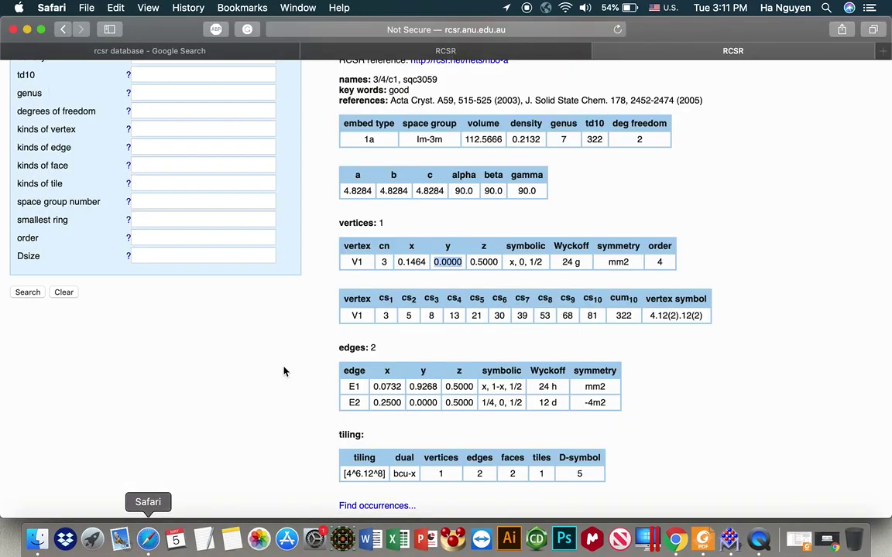
pyautogui.scroll(15, 469, 244)
pyautogui.scroll(-5, 429, 280)
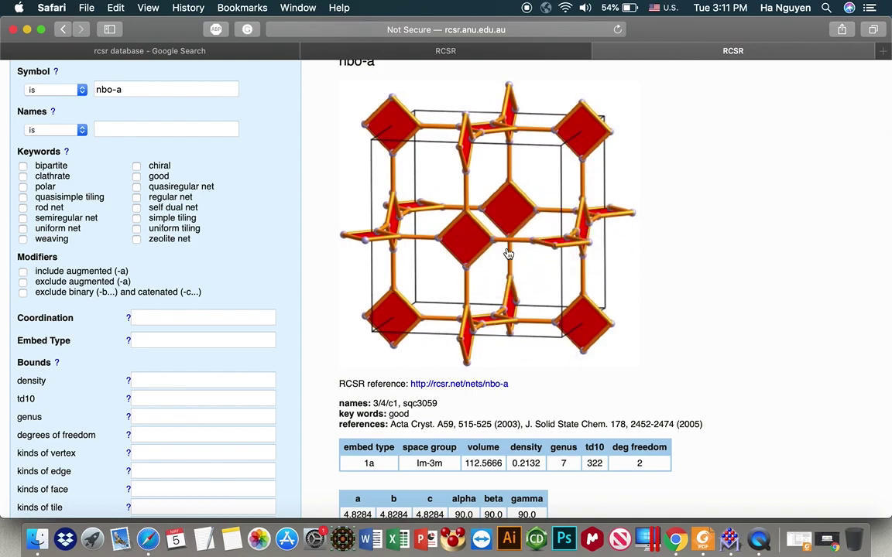
pyautogui.scroll(2, 480, 254)
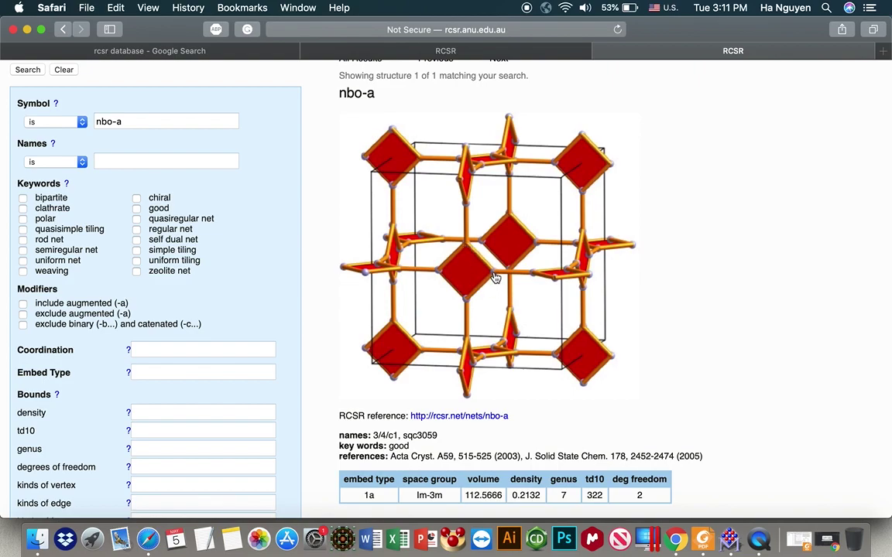
pyautogui.click(730, 539)
pyautogui.moveTo(321, 199); pyautogui.dragTo(450, 277)
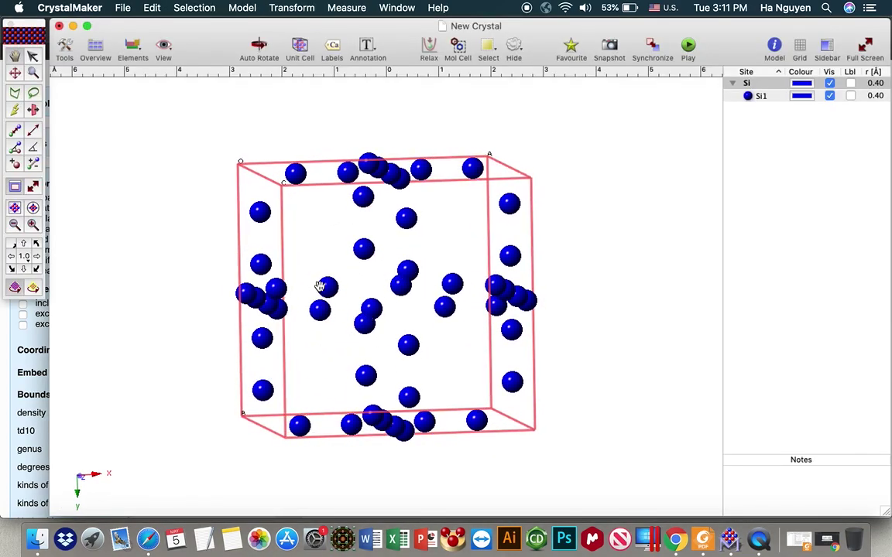
pyautogui.moveTo(443, 255); pyautogui.dragTo(444, 261)
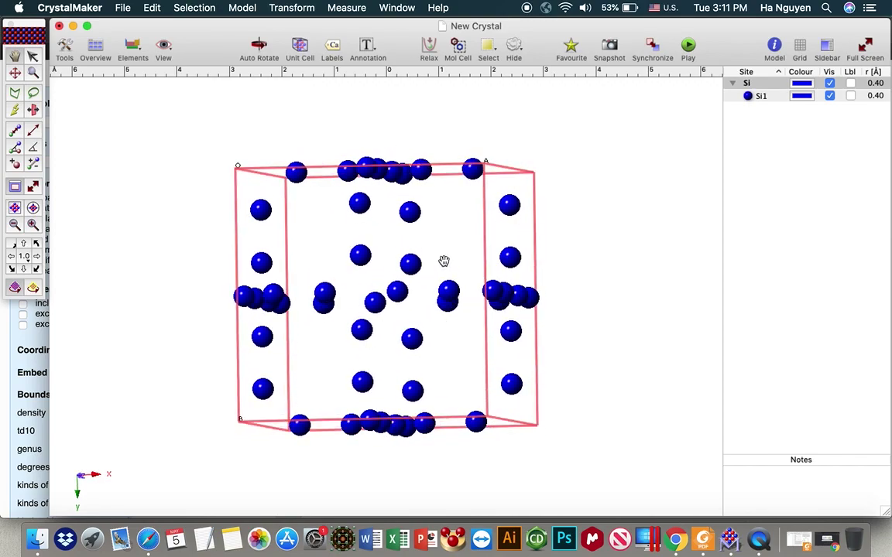
# - Measure the distances from one Si atom in a central square ring to its opposite and adjacent ring atoms
pyautogui.click(13, 129)
pyautogui.click(368, 253)
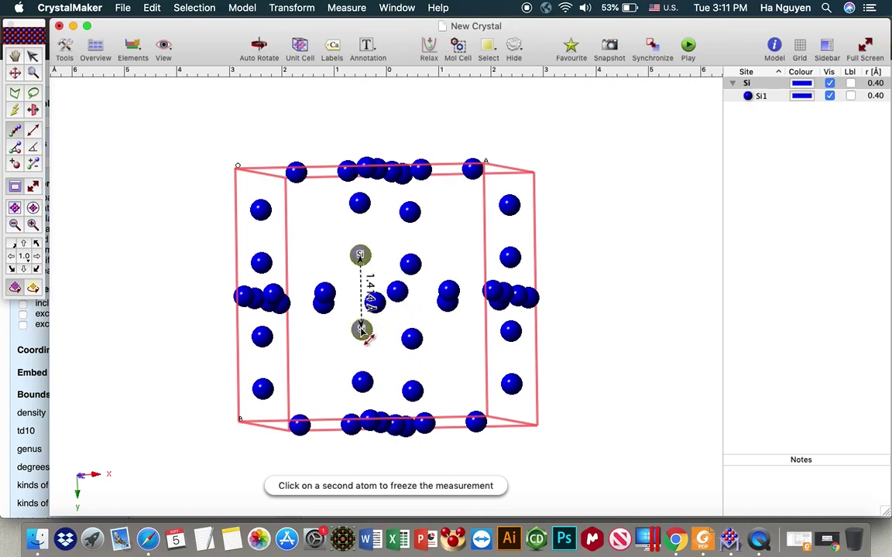
pyautogui.click(362, 258)
pyautogui.click(400, 294)
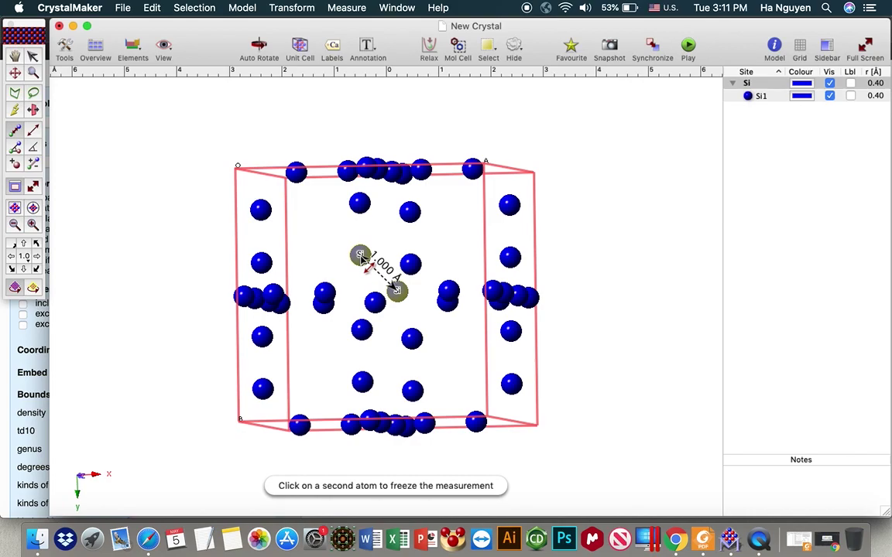
# - Add a Si–Si bond specification with a minimum length of 0.9 Å and a maximum of 1.1 Å
pyautogui.click(152, 8)
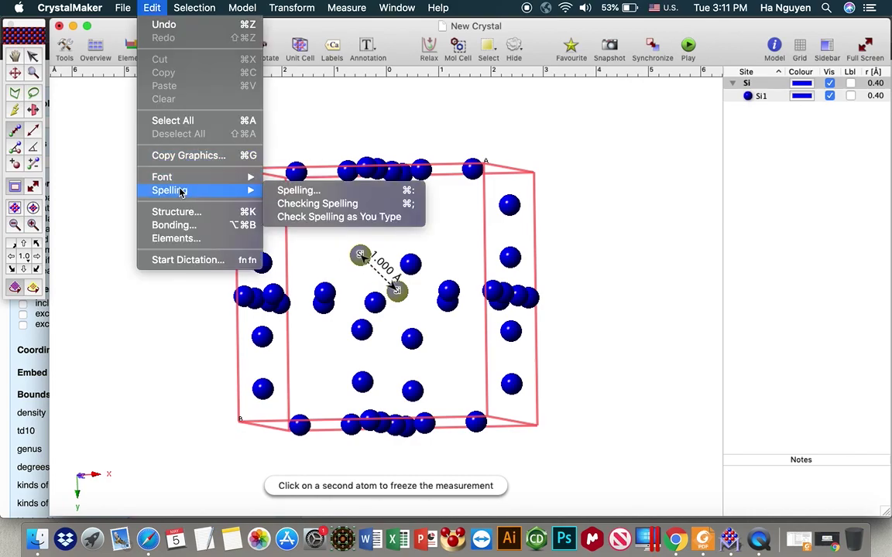
pyautogui.click(173, 225)
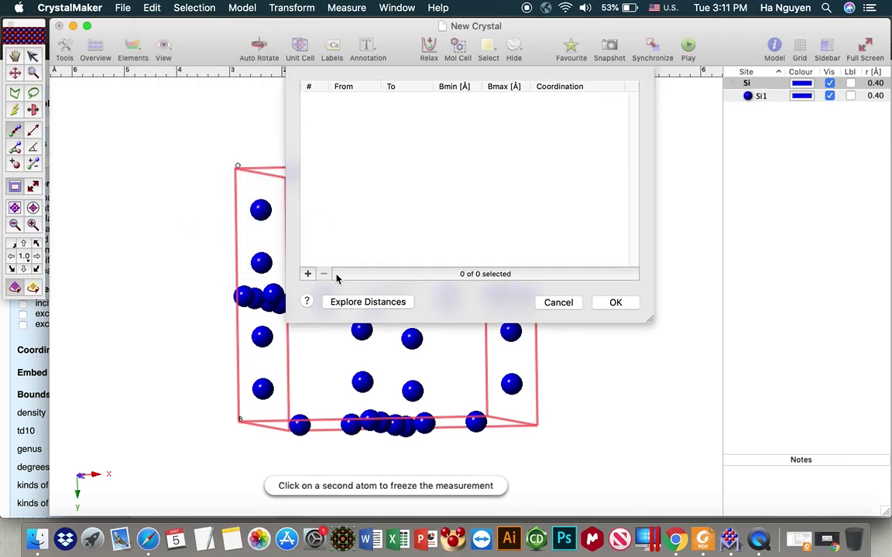
pyautogui.click(307, 275)
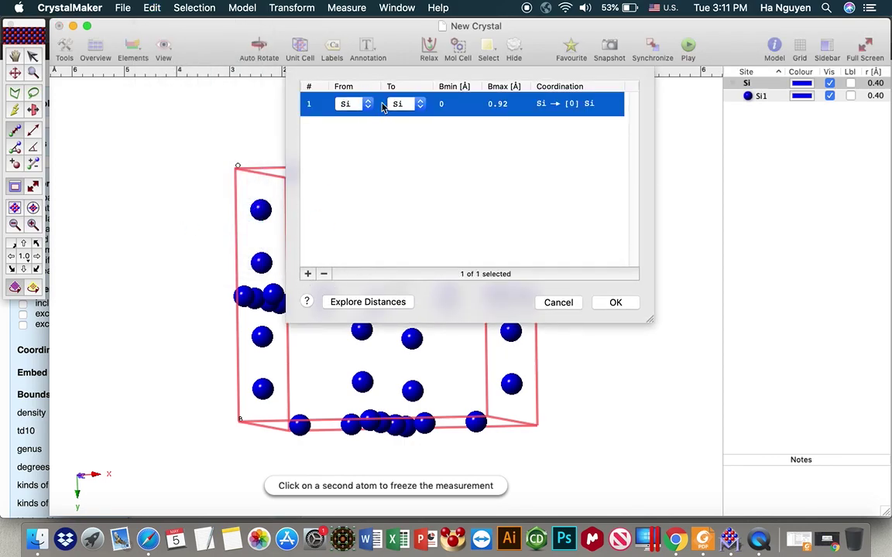
pyautogui.click(447, 108)
pyautogui.write('0.9')
pyautogui.click(501, 108)
pyautogui.write('1.1')
pyautogui.press('Return')
pyautogui.click(614, 303)
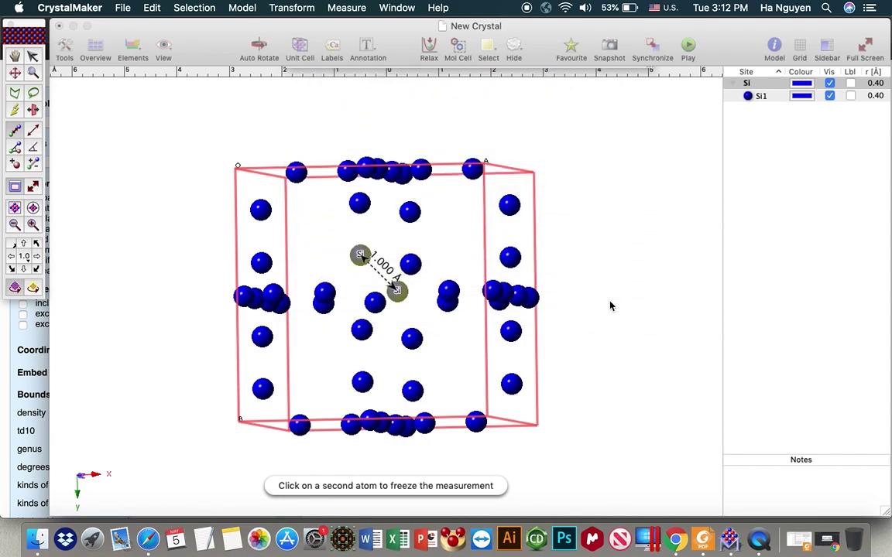
# - Select the four Si atoms that form the front square ring of the bonded net
pyautogui.click(15, 56)
pyautogui.moveTo(428, 285); pyautogui.dragTo(529, 310)
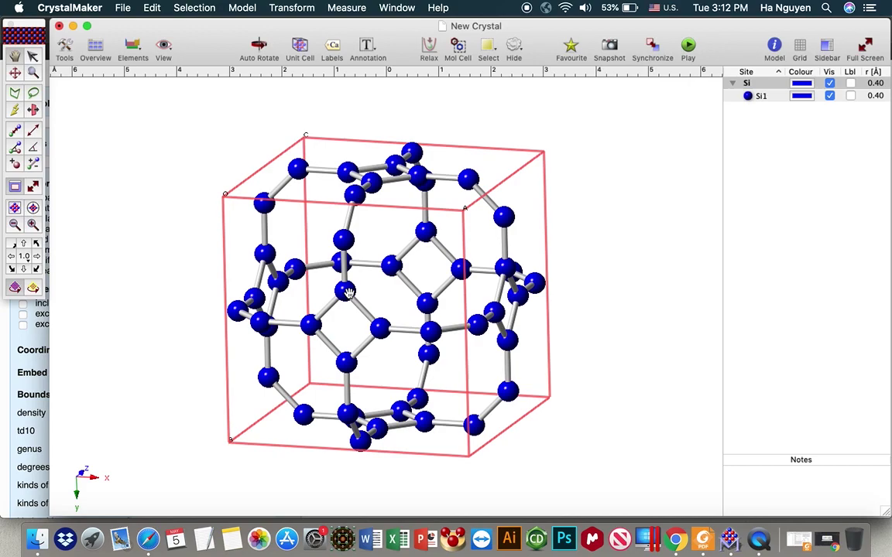
pyautogui.moveTo(352, 314); pyautogui.dragTo(317, 313)
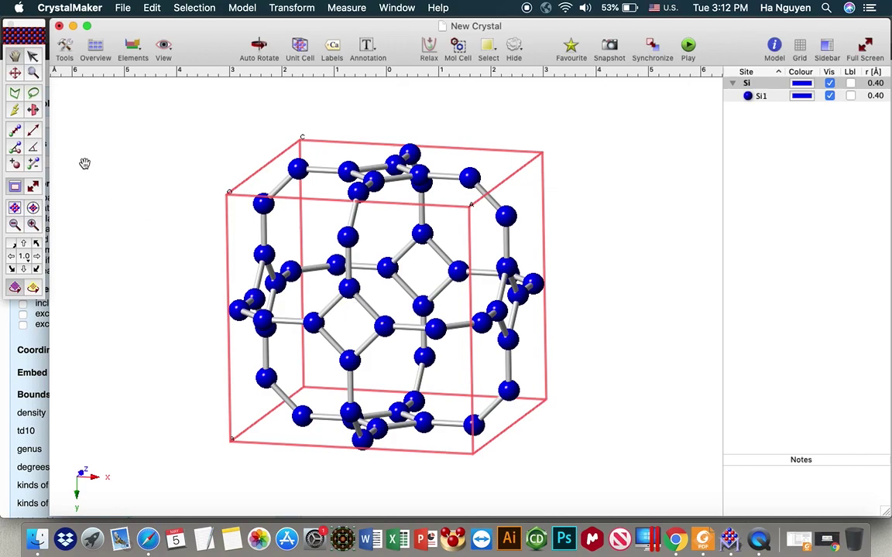
pyautogui.click(34, 57)
pyautogui.click(312, 323)
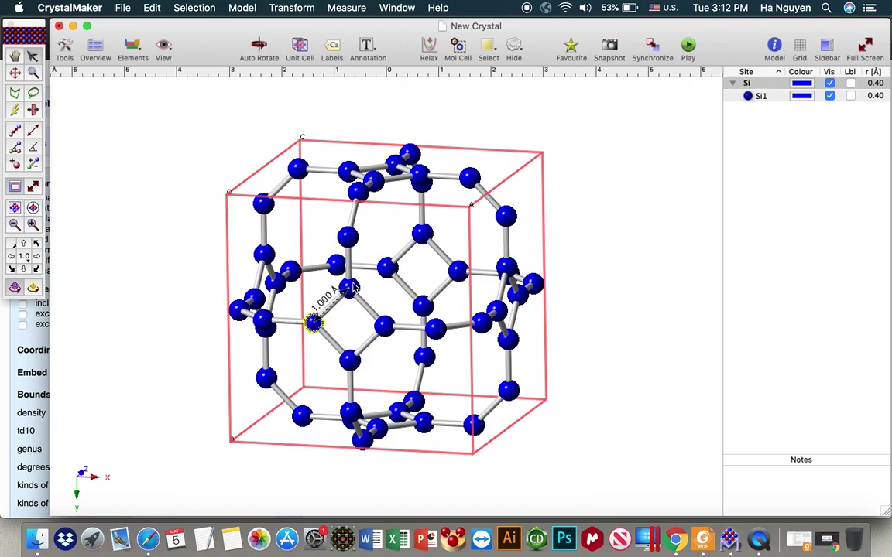
pyautogui.keyDown('shift'); pyautogui.click(349, 288); pyautogui.keyUp('shift')
pyautogui.keyDown('shift'); pyautogui.click(384, 326); pyautogui.keyUp('shift')
pyautogui.keyDown('shift'); pyautogui.click(349, 361); pyautogui.keyUp('shift')
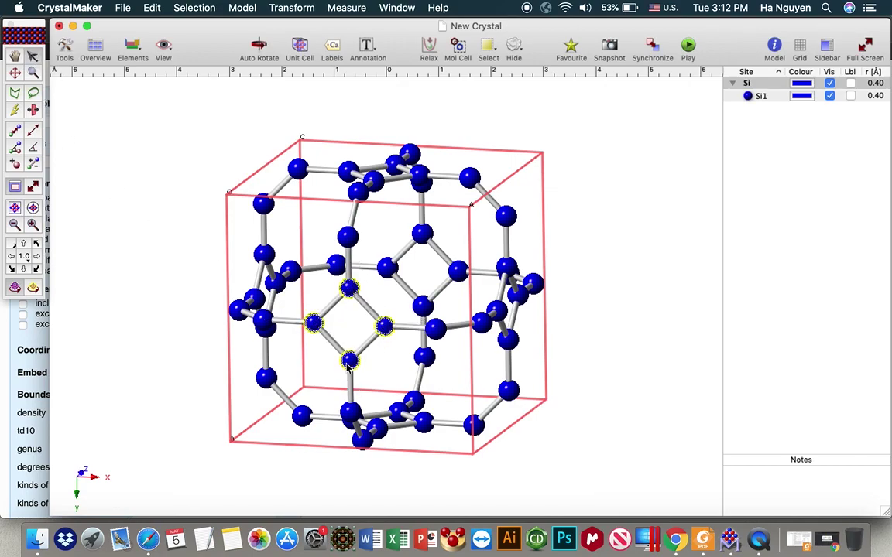
# - Make a polyhedron from the selection with new site label Ce01, occupancy Ce, and all bonds in this distance range
pyautogui.click(194, 8)
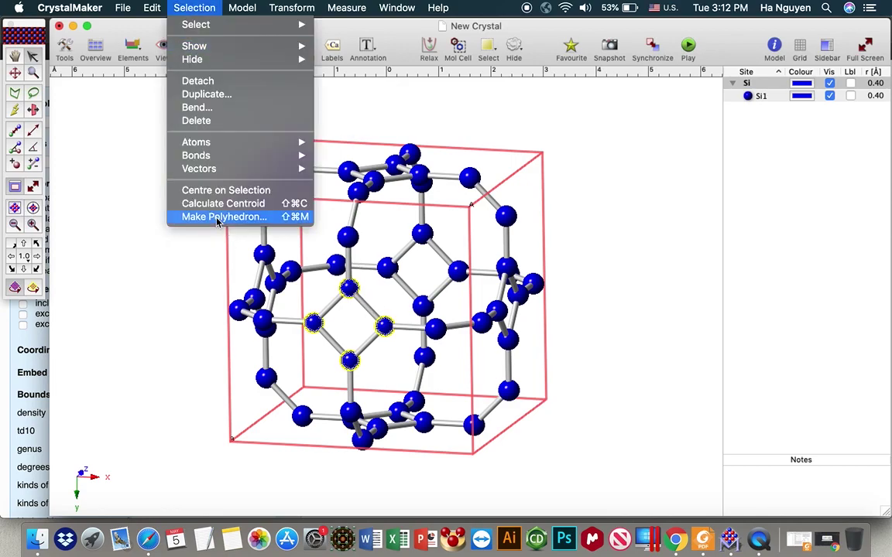
pyautogui.click(223, 215)
pyautogui.click(362, 133)
pyautogui.press('BackSpace')
pyautogui.press('BackSpace')
pyautogui.write('Ce')
pyautogui.press('Tab')
pyautogui.write('C')
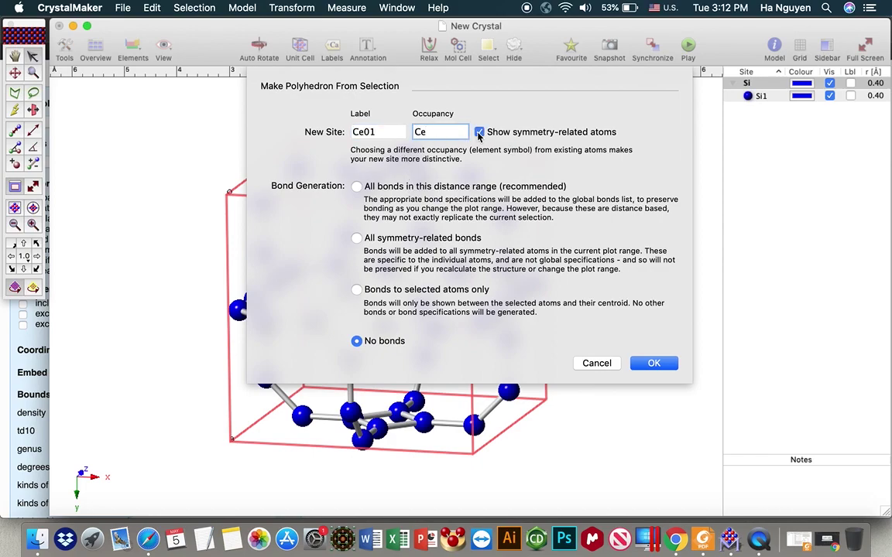
pyautogui.click(357, 187)
pyautogui.click(652, 364)
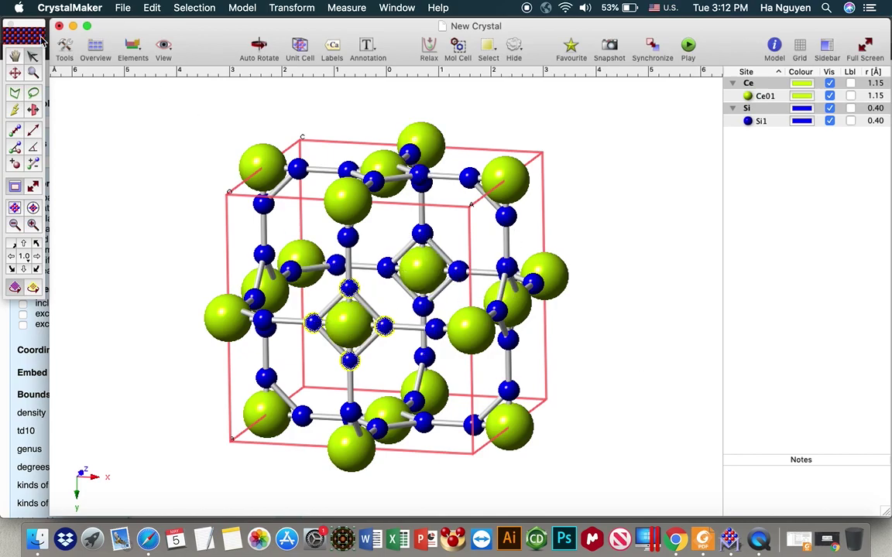
# - Set the polyhedron style of Si to Sphere + Stick Bonds and keep Ce as Rendered Solid
pyautogui.click(774, 47)
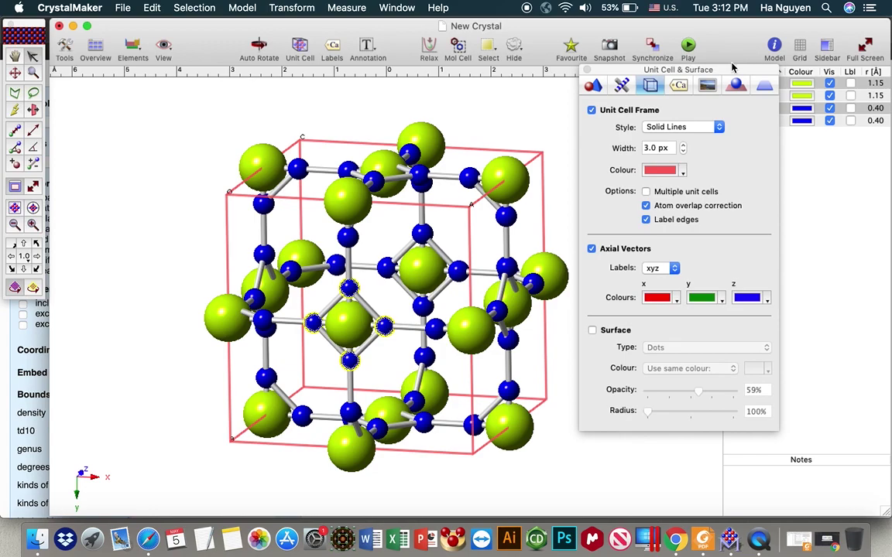
pyautogui.click(593, 87)
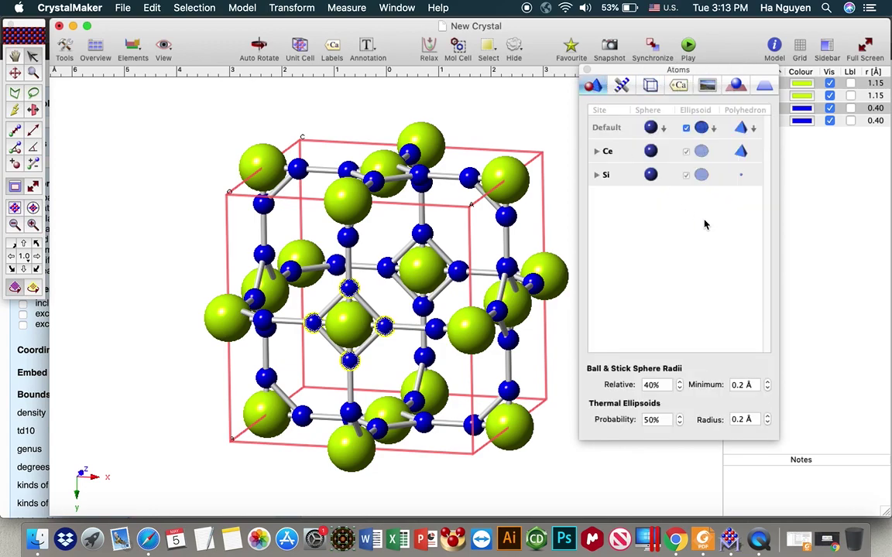
pyautogui.click(741, 179)
pyautogui.click(744, 151)
pyautogui.click(738, 178)
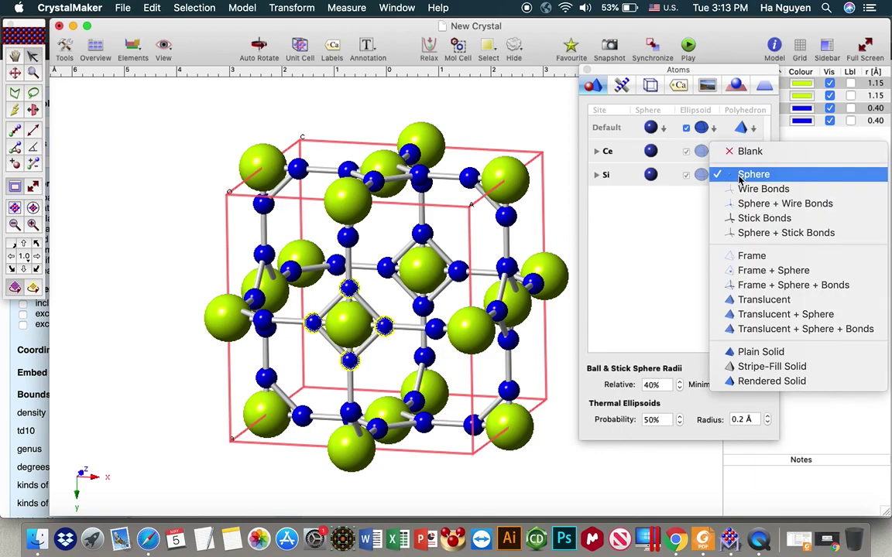
pyautogui.click(759, 234)
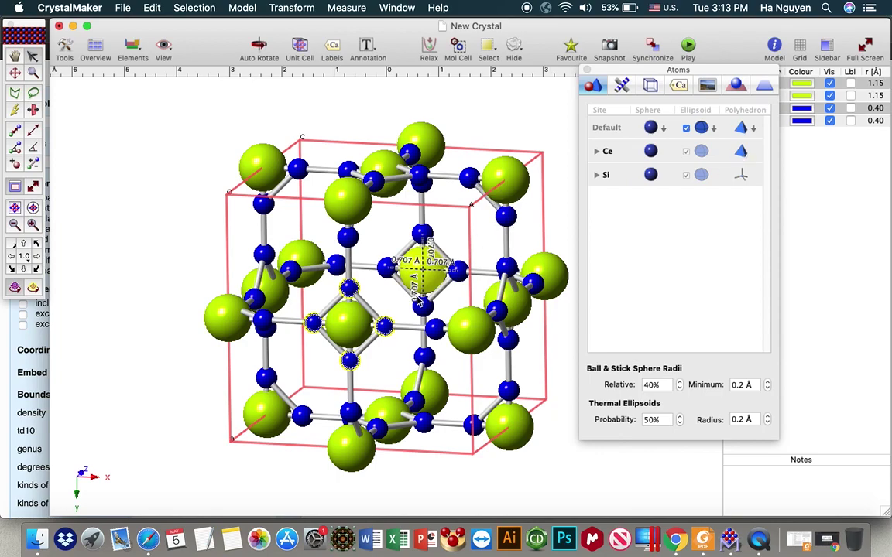
pyautogui.click(743, 152)
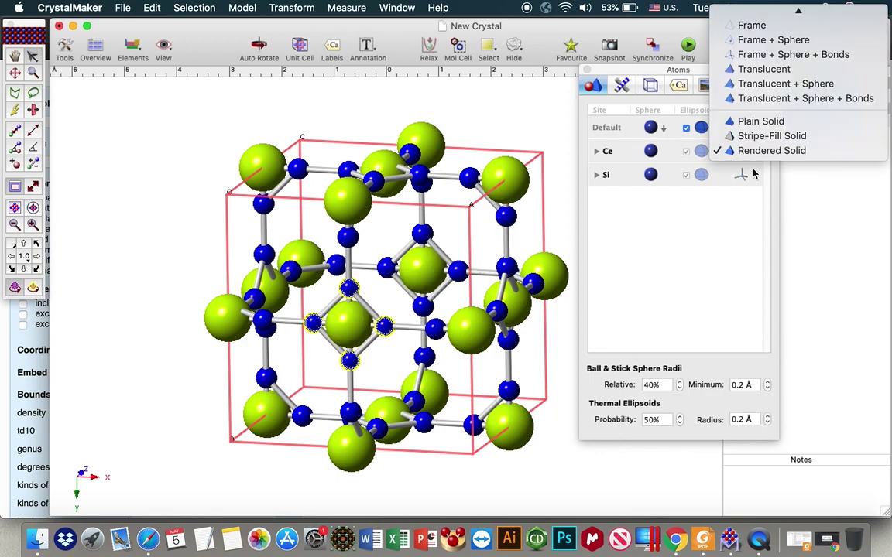
pyautogui.click(748, 151)
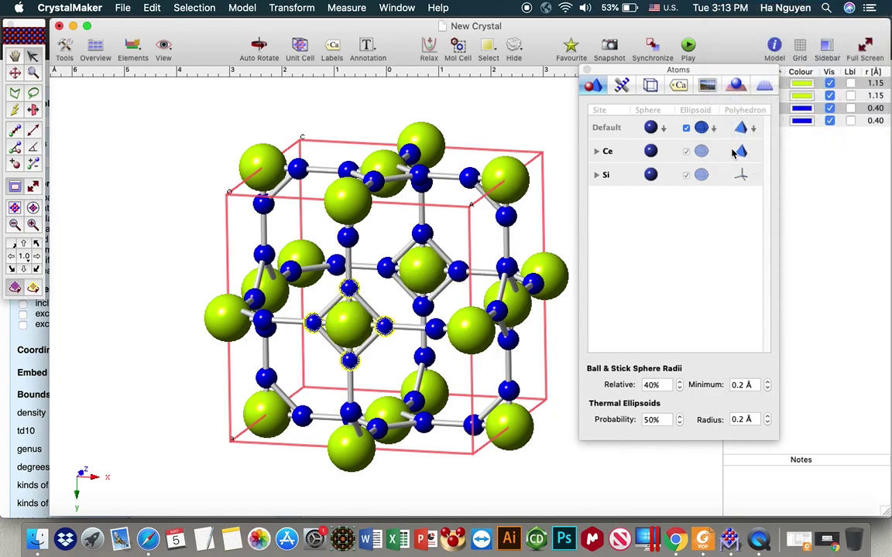
pyautogui.click(587, 69)
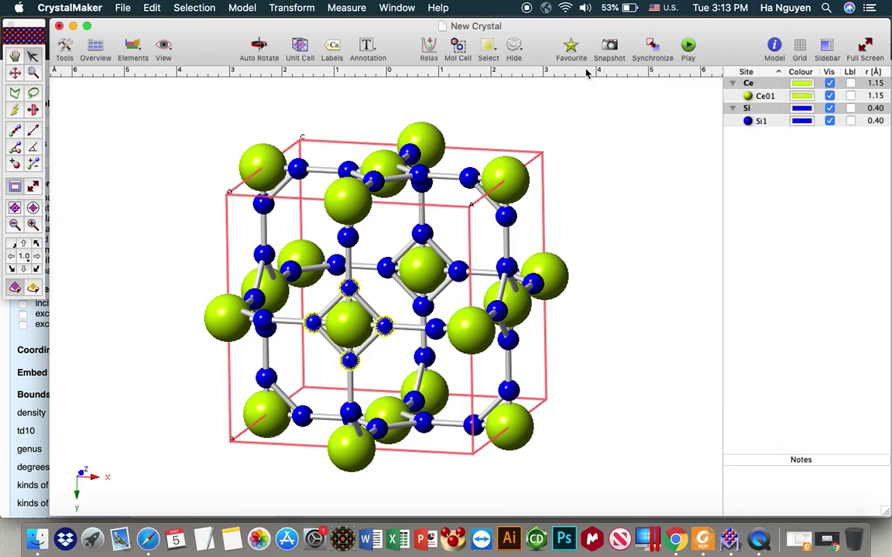
# - Switch the model type to Polyhedral and view the square faces from a slightly rotated angle
pyautogui.click(240, 9)
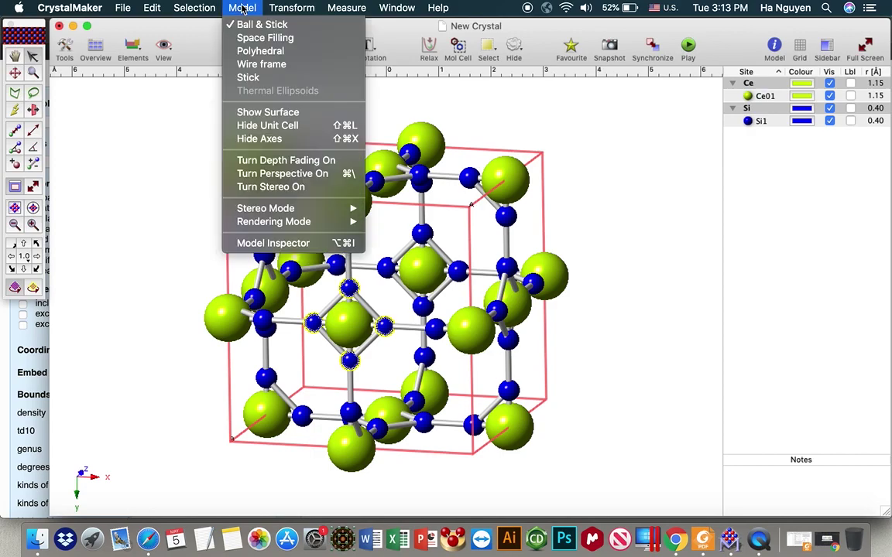
pyautogui.click(260, 52)
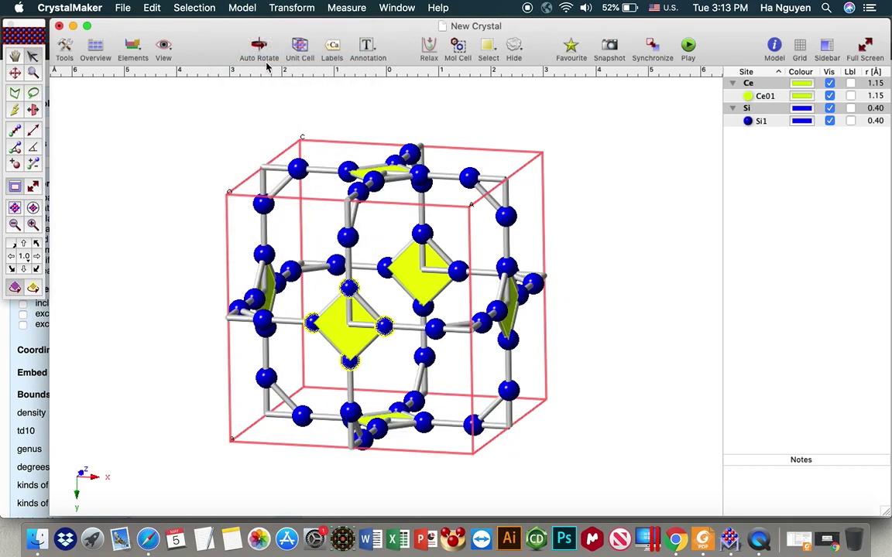
pyautogui.moveTo(465, 294); pyautogui.dragTo(558, 298)
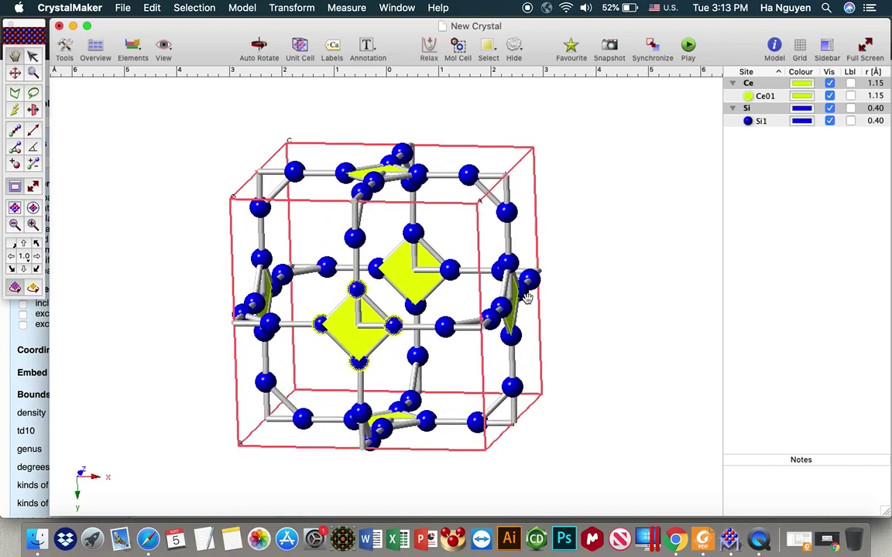
# - Change the colour of the Ce site to a bright blue
pyautogui.click(803, 83)
pyautogui.click(488, 261)
pyautogui.click(470, 258)
pyautogui.click(507, 371)
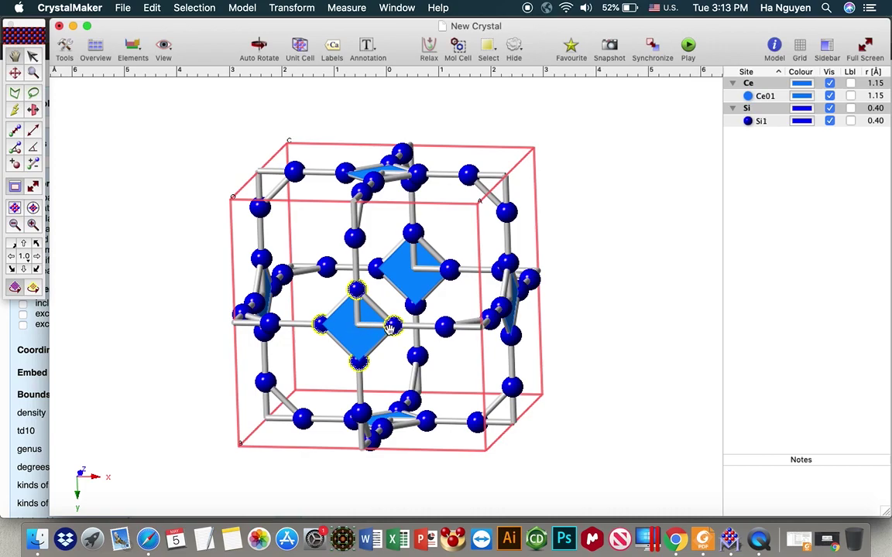
# - Hide the Ce–Si bonds by setting their bond style to Blank
pyautogui.click(774, 47)
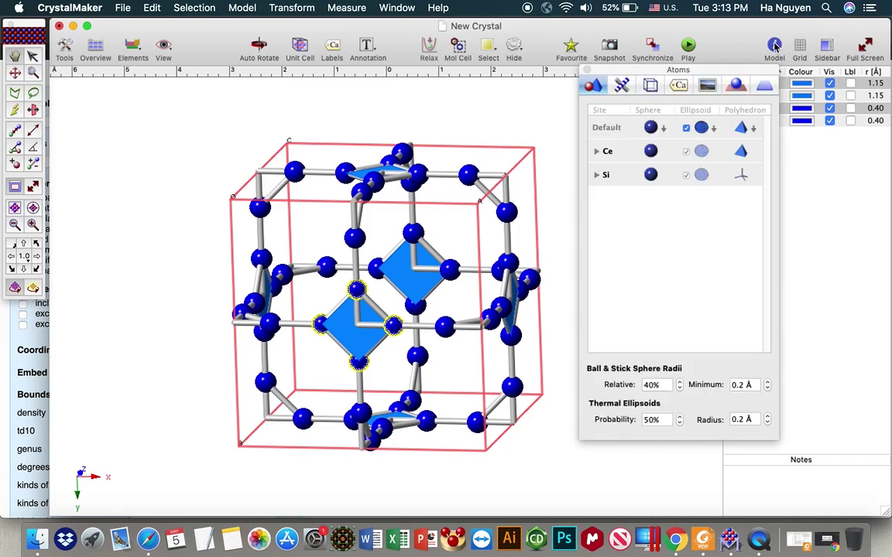
pyautogui.click(624, 86)
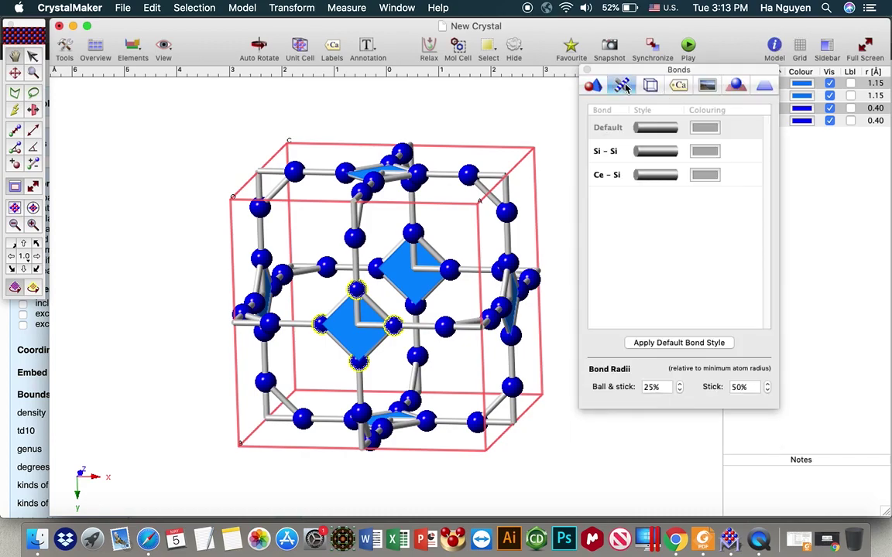
pyautogui.click(662, 178)
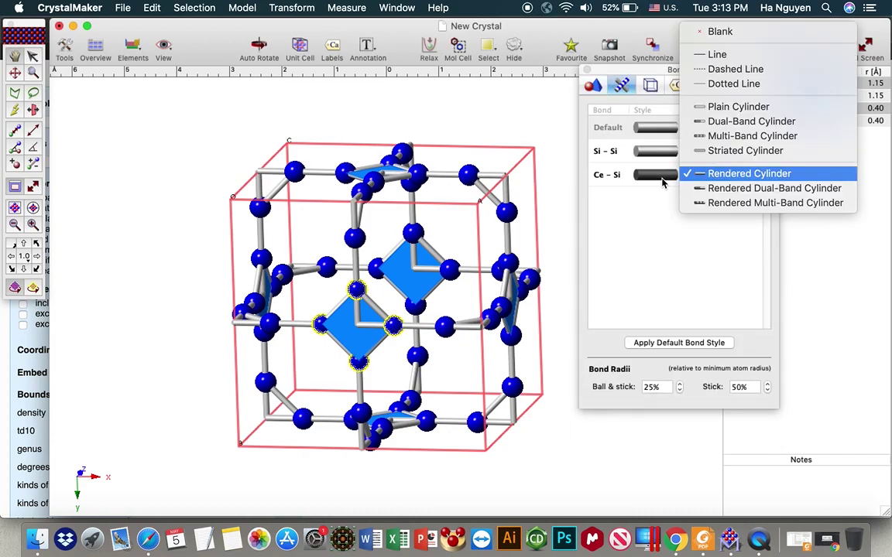
pyautogui.click(718, 33)
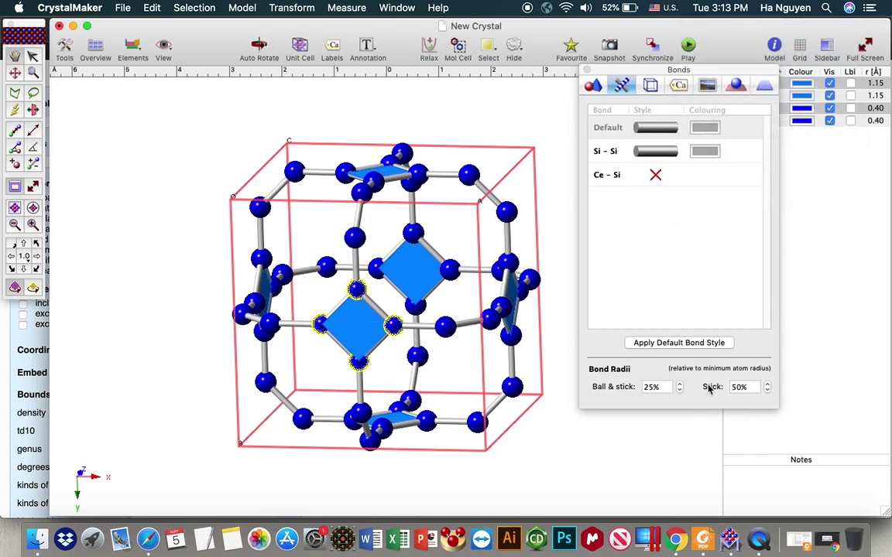
pyautogui.click(526, 62)
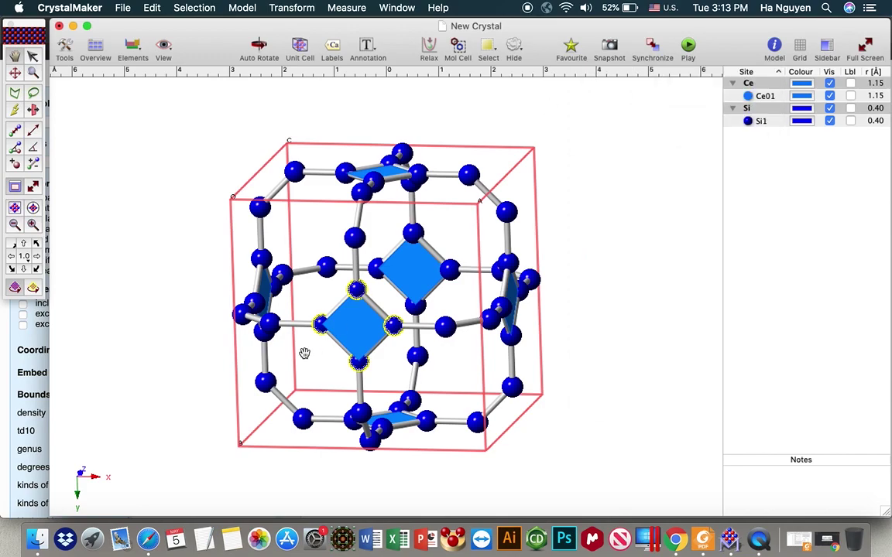
# - Change the polyhedron style of Si to Stick Bonds so the net is drawn without spheres
pyautogui.click(14, 55)
pyautogui.moveTo(434, 309); pyautogui.dragTo(483, 336)
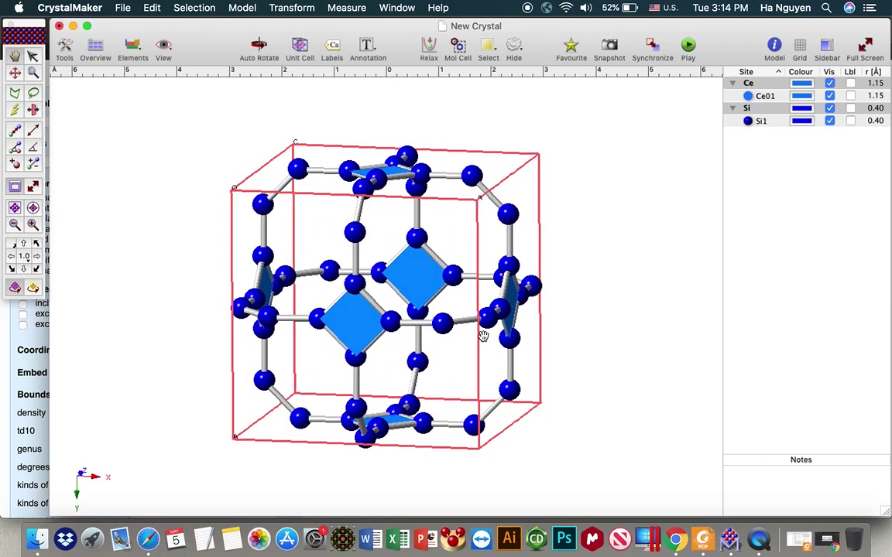
pyautogui.click(774, 46)
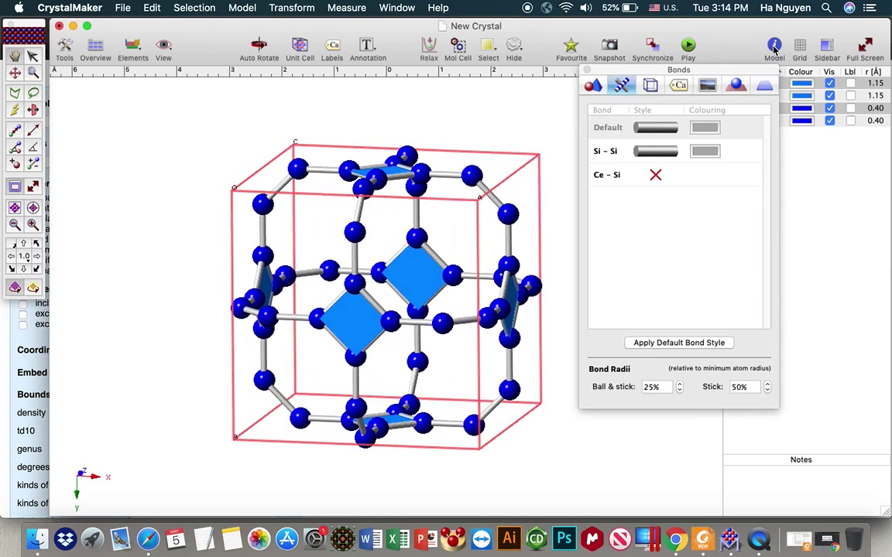
pyautogui.click(595, 86)
pyautogui.click(741, 178)
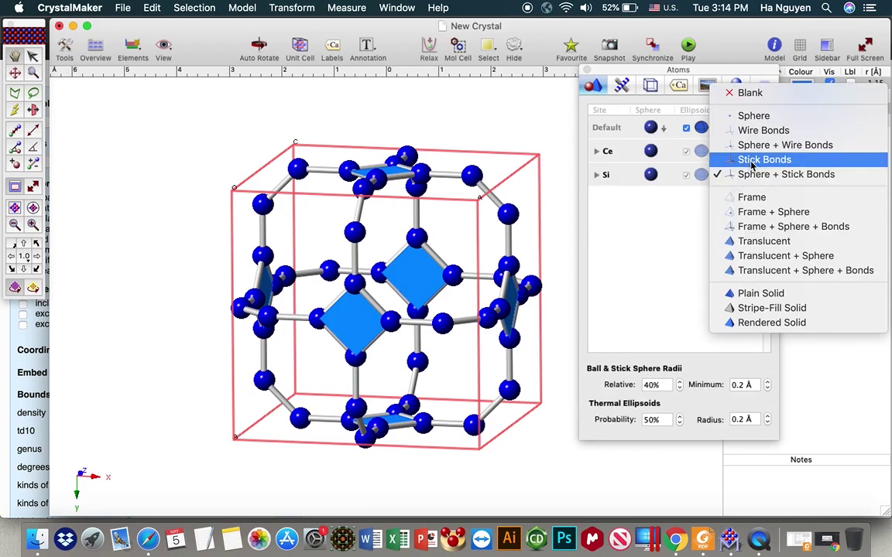
pyautogui.click(751, 160)
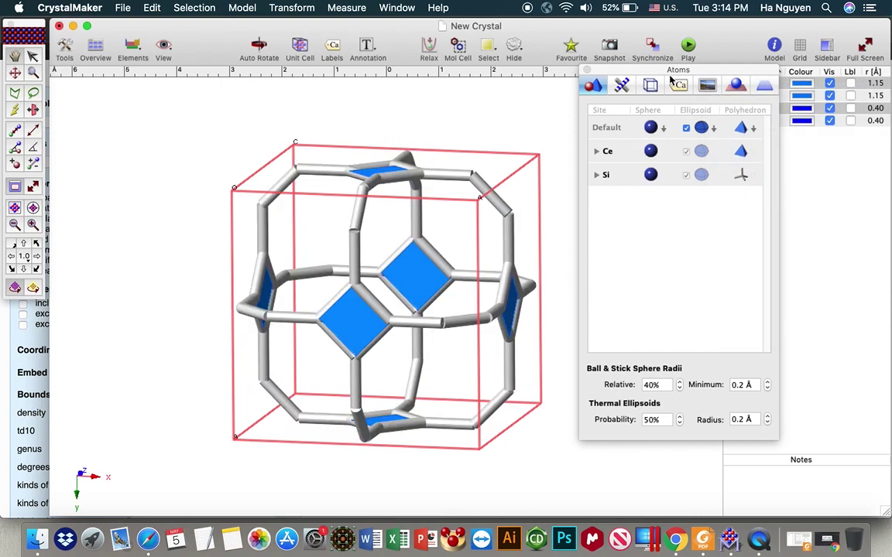
# - Set the minimum ball and stick sphere radius to 0.075 Å
pyautogui.click(739, 387)
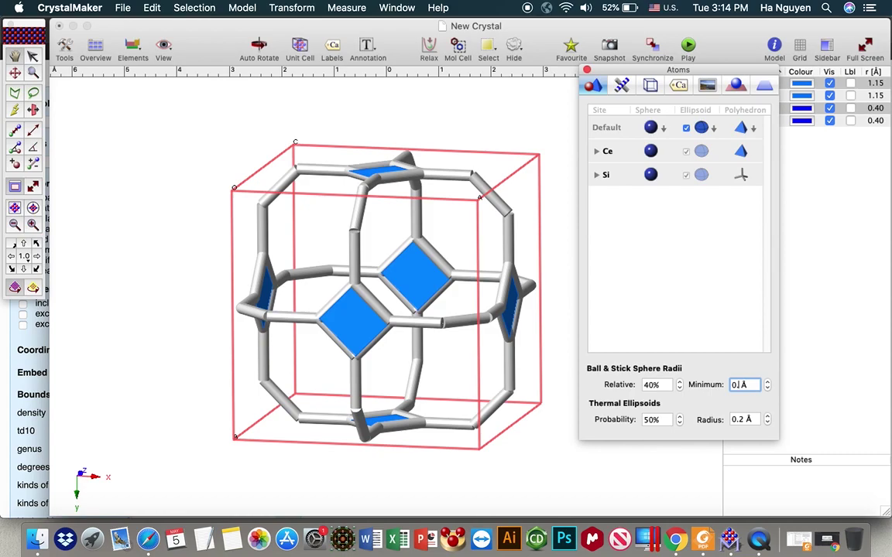
pyautogui.write('0.075')
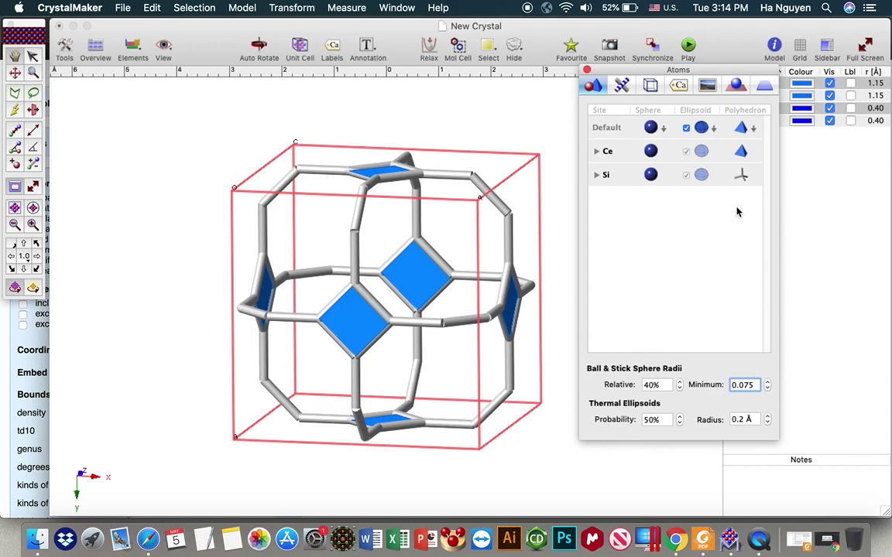
pyautogui.click(586, 70)
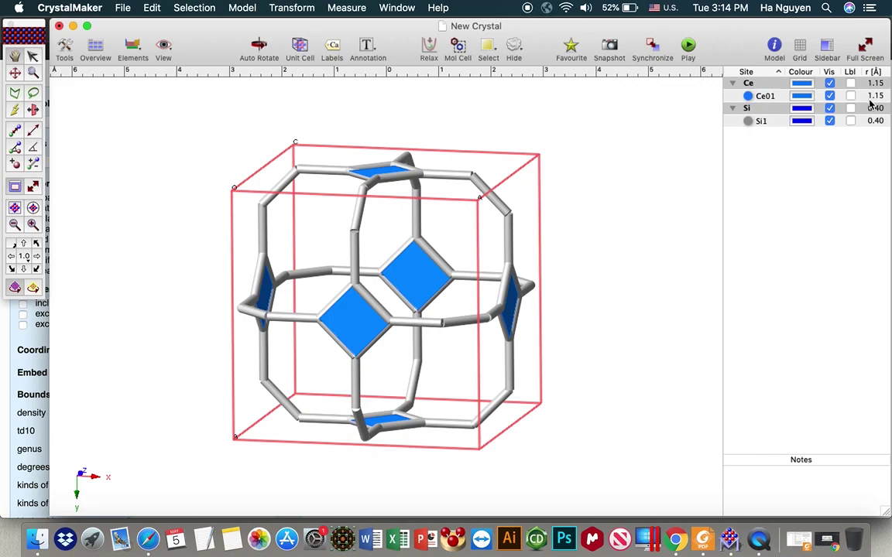
# - Reduce the Si atom radius to 0.20 Å, and readjust it to 0.25 Å
pyautogui.write('0.2')
pyautogui.press('Return')
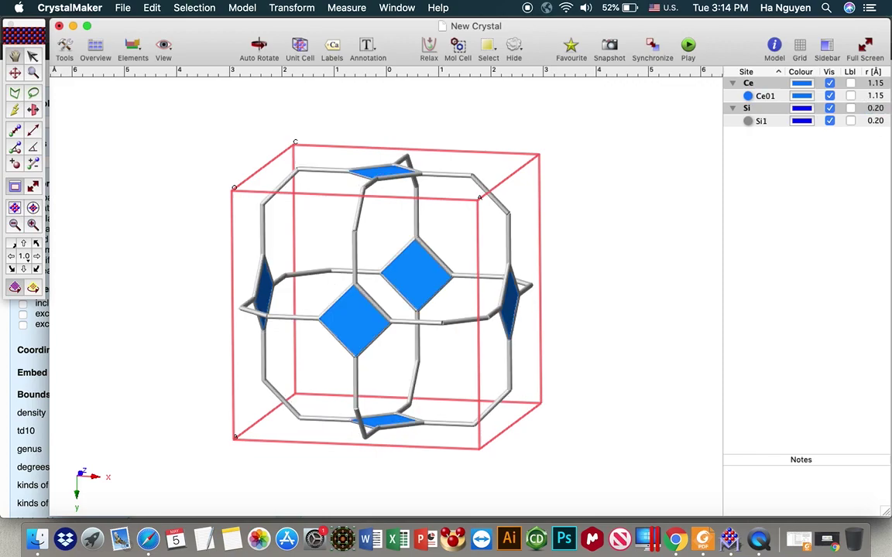
pyautogui.doubleClick(871, 110)
pyautogui.write('0.25')
pyautogui.press('Return')
pyautogui.moveTo(380, 298)
pyautogui.mouseDown()
pyautogui.moveTo(434, 330)
pyautogui.moveTo(430, 344)
pyautogui.moveTo(394, 296)
pyautogui.mouseUp()
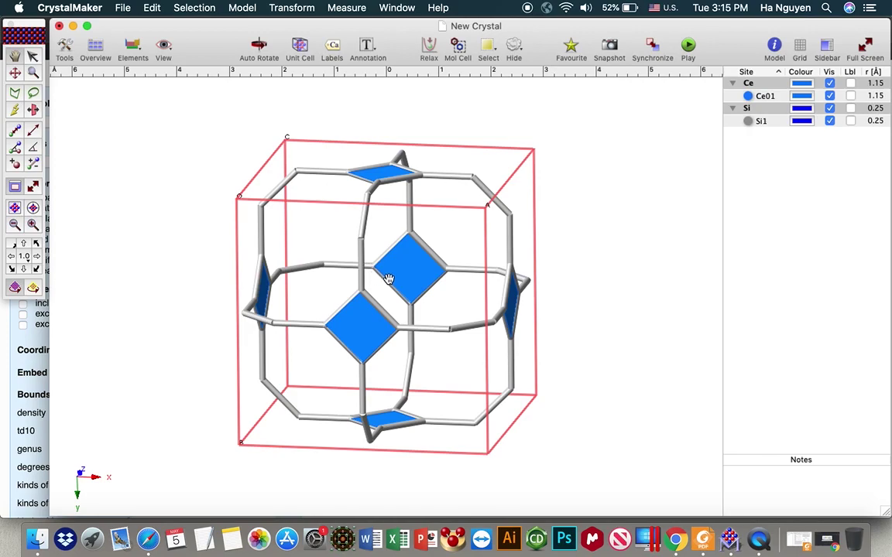
pyautogui.moveTo(389, 278); pyautogui.dragTo(421, 253)
pyautogui.moveTo(474, 219); pyautogui.dragTo(434, 239)
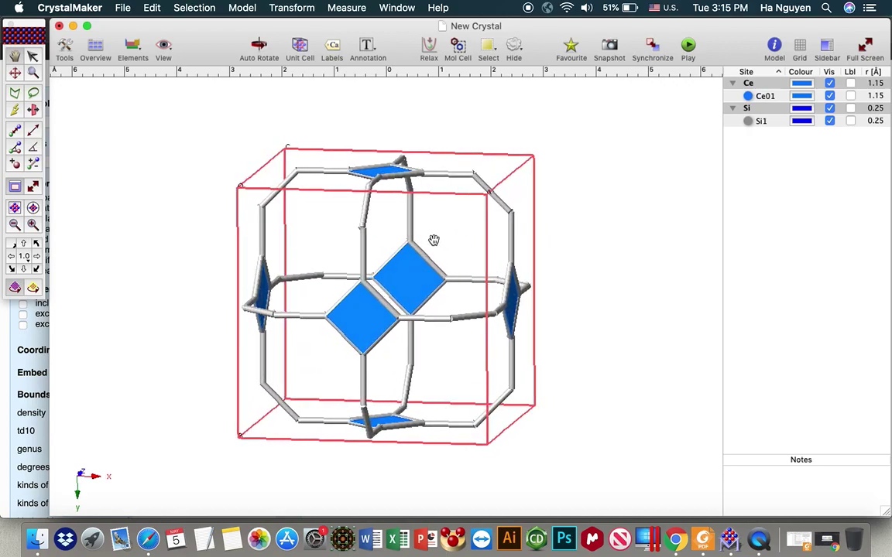
pyautogui.moveTo(374, 292); pyautogui.dragTo(369, 286)
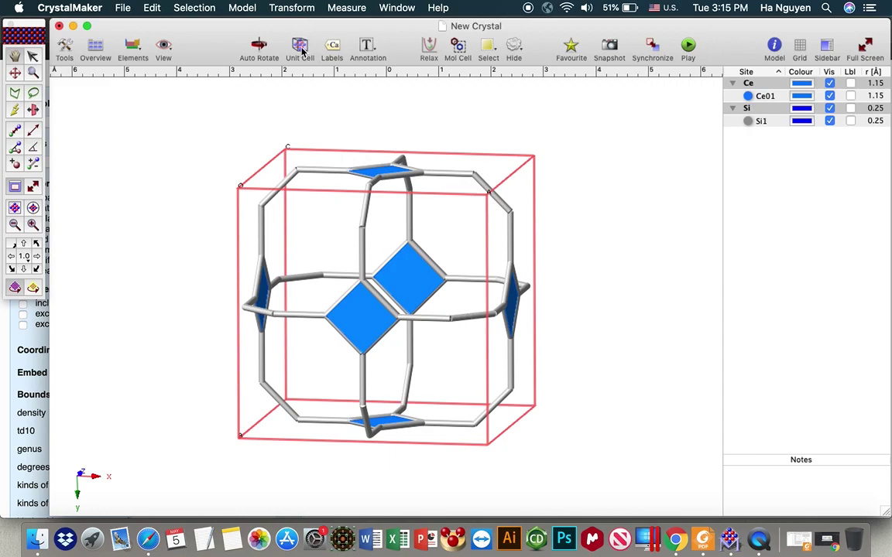
# - Extend the plot range by setting the maximum limits of x, y and z to 2
pyautogui.click(292, 8)
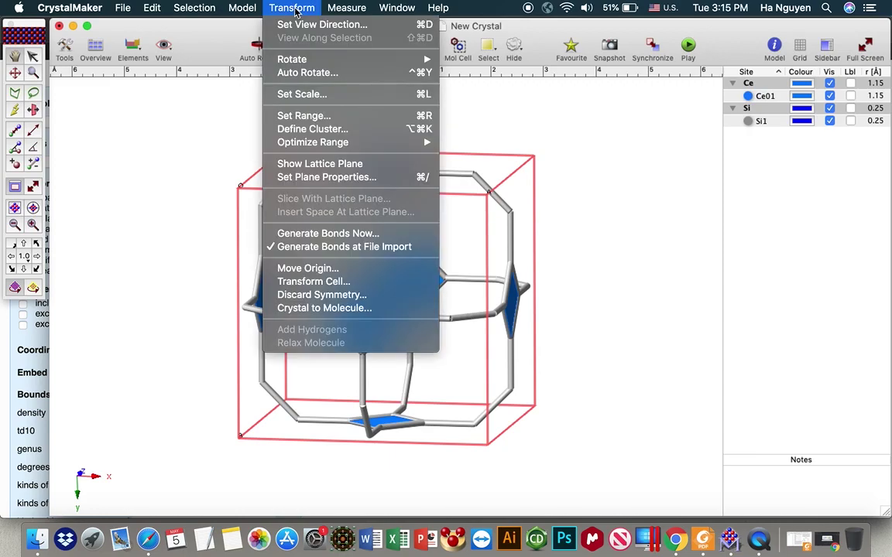
pyautogui.click(313, 116)
pyautogui.click(644, 175)
pyautogui.write('2')
pyautogui.press('Tab')
pyautogui.press('Tab')
pyautogui.write('2')
pyautogui.press('Tab')
pyautogui.press('Tab')
pyautogui.write('2')
pyautogui.click(681, 364)
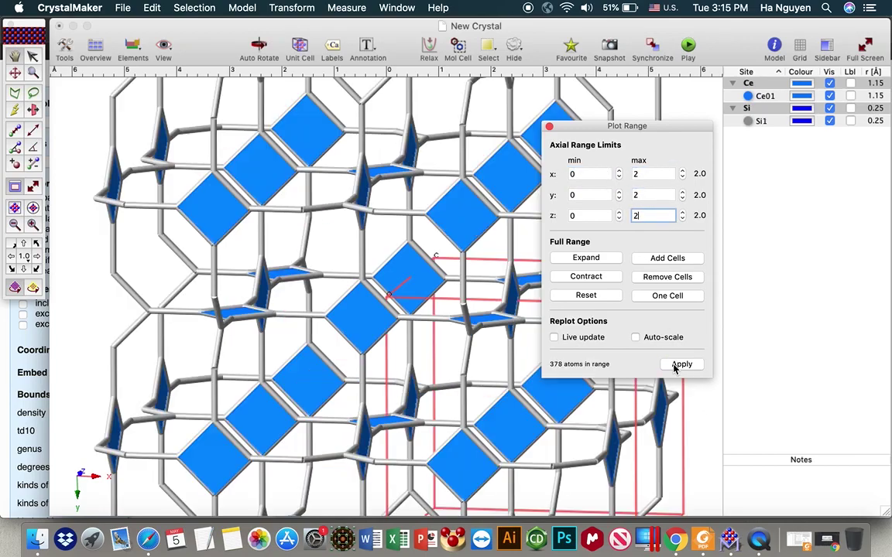
pyautogui.click(548, 129)
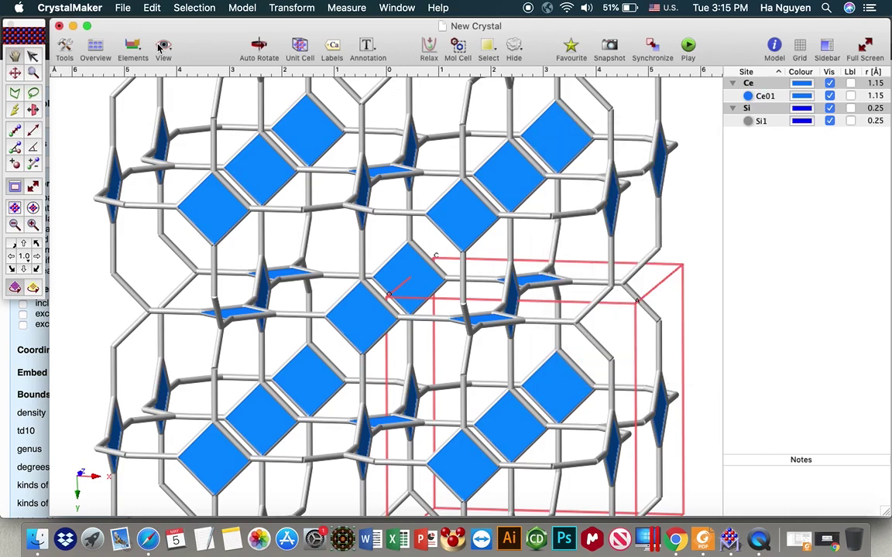
# - View the net along a, select the central block with its five square faces, and hide all unselected atoms
pyautogui.click(164, 48)
pyautogui.click(174, 81)
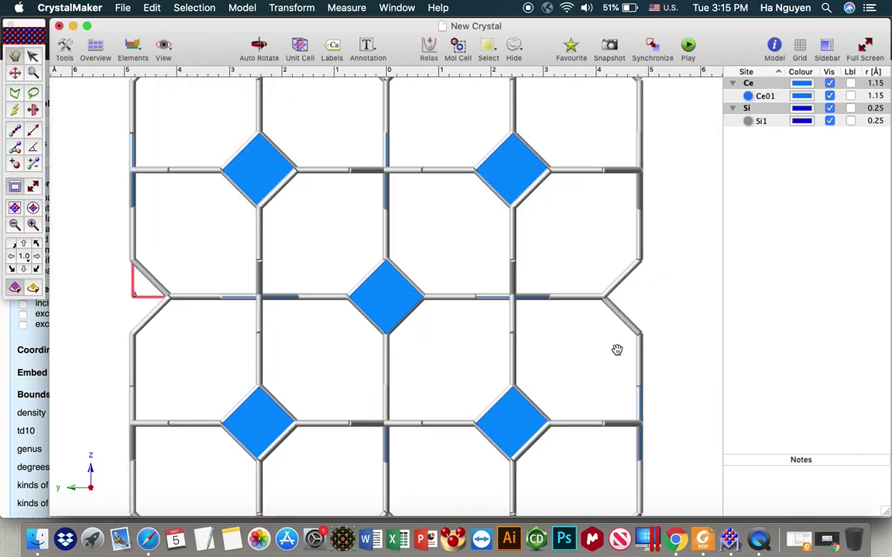
pyautogui.press('super+1')
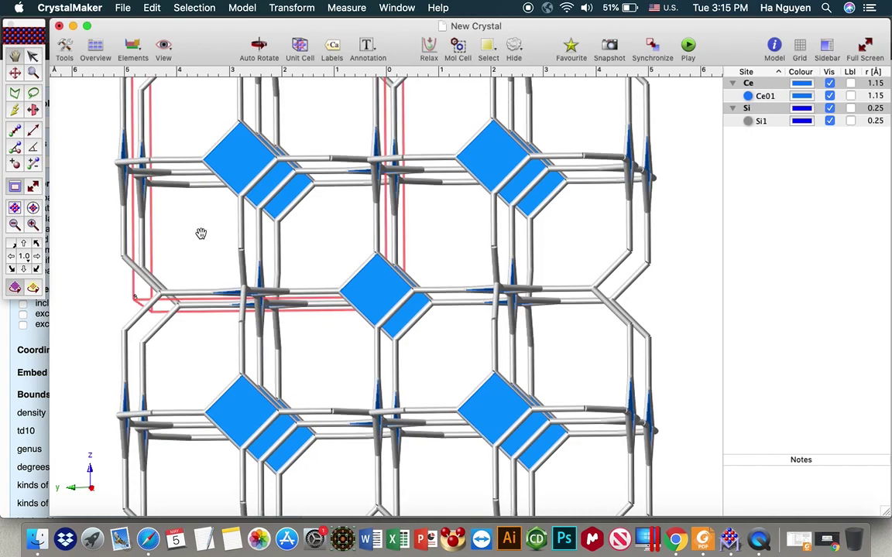
pyautogui.click(164, 47)
pyautogui.click(157, 76)
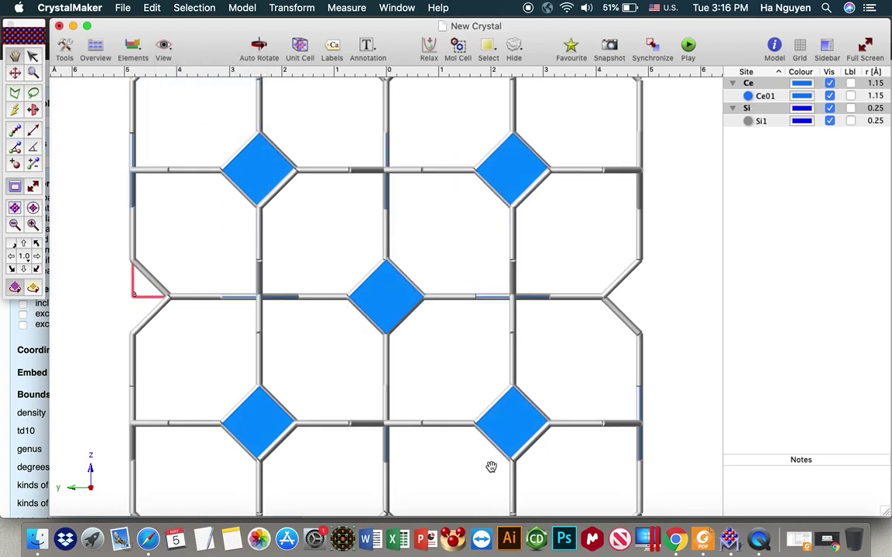
pyautogui.click(34, 56)
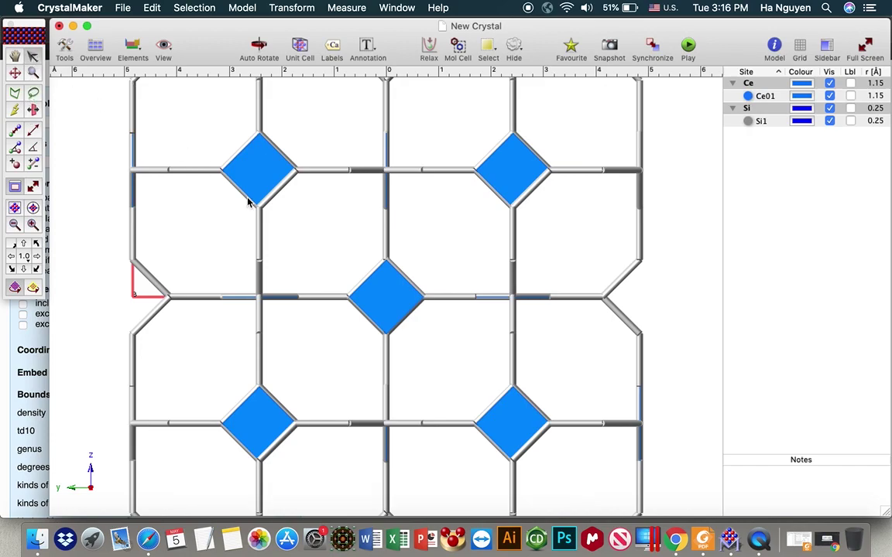
pyautogui.moveTo(197, 114); pyautogui.dragTo(574, 481)
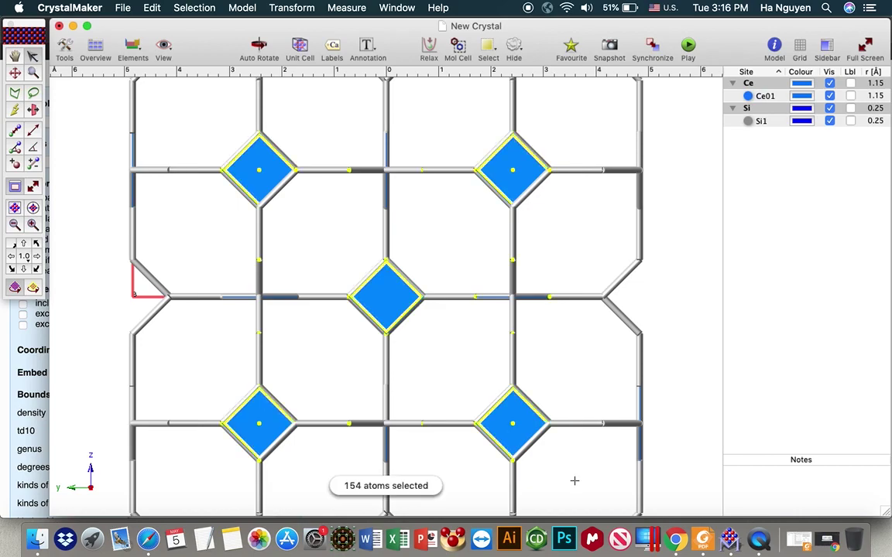
pyautogui.rightClick(693, 161)
pyautogui.click(689, 221)
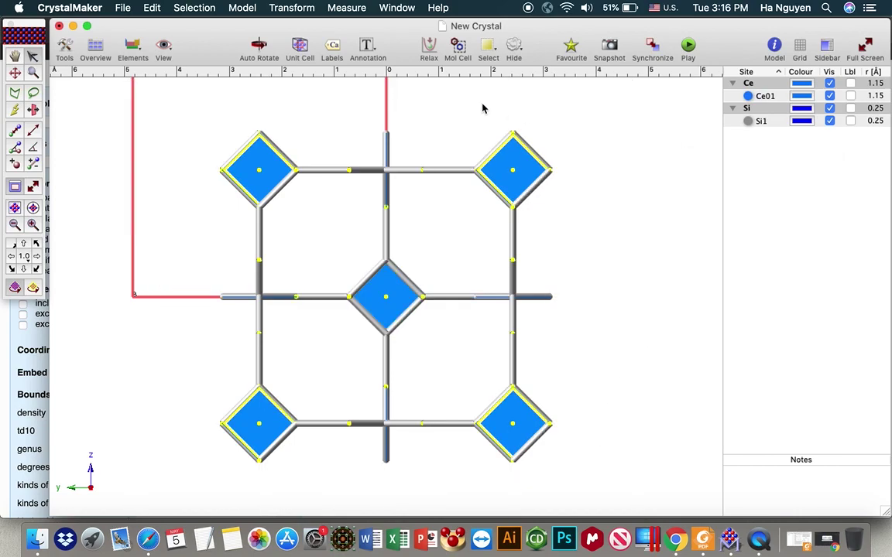
# - View the net along b, select the central block spanned by the four corner squares, and hide the remaining outer atoms
pyautogui.click(15, 56)
pyautogui.moveTo(484, 376); pyautogui.dragTo(414, 353)
pyautogui.click(164, 46)
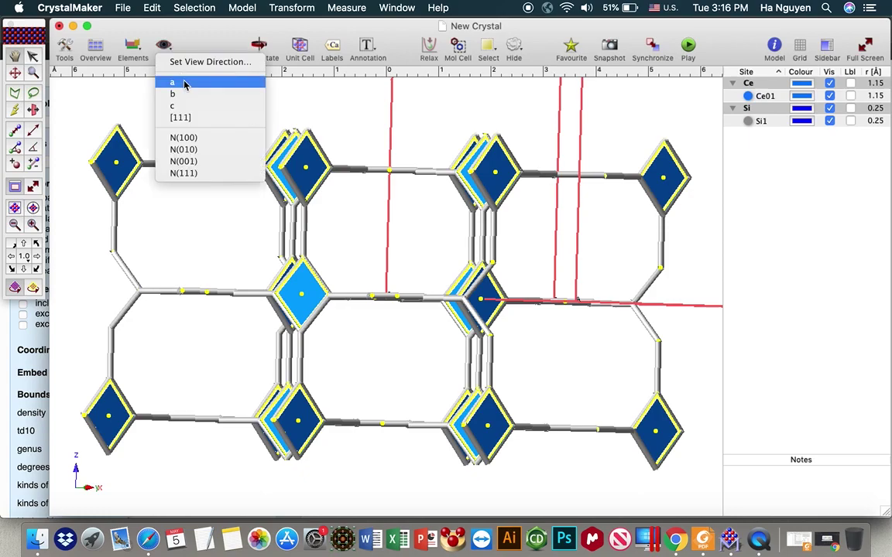
pyautogui.click(172, 93)
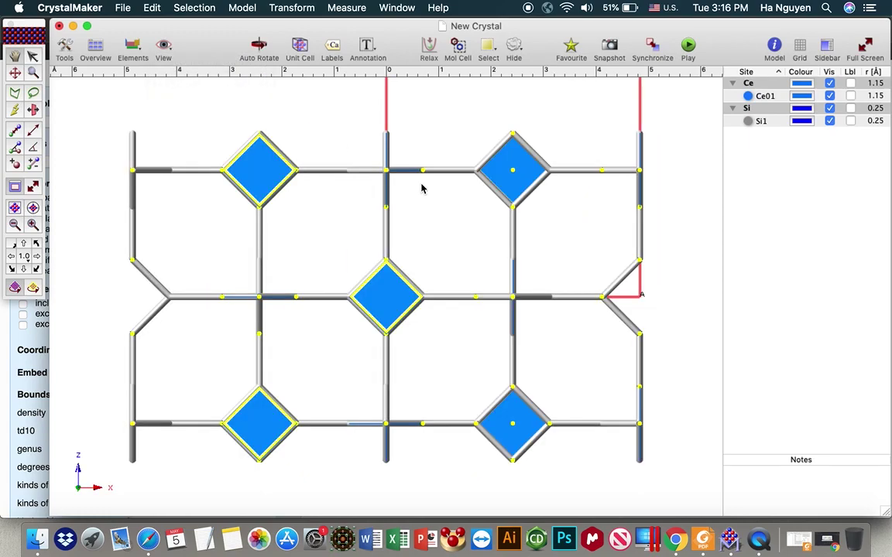
pyautogui.click(34, 54)
pyautogui.moveTo(192, 112); pyautogui.dragTo(583, 491)
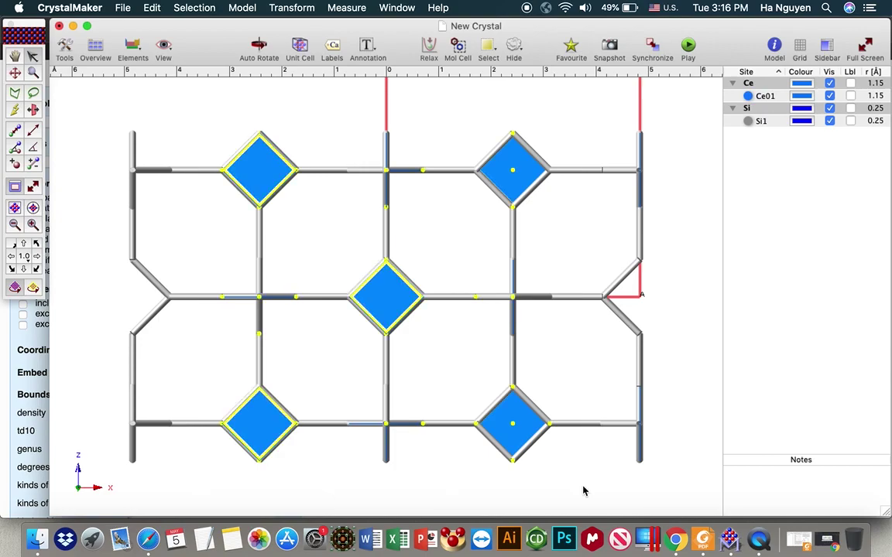
pyautogui.rightClick(698, 238)
pyautogui.click(763, 300)
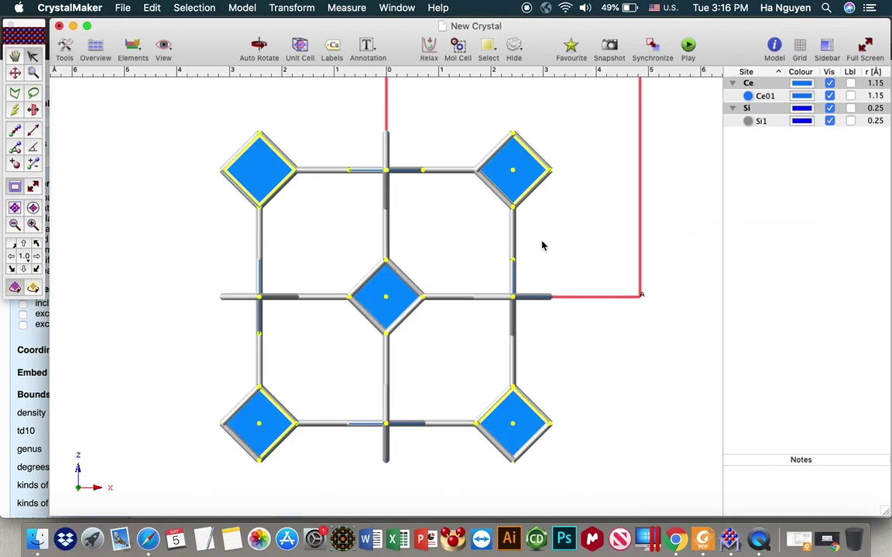
# - Hide the unit cell, clear the atom selection, and rotate the trimmed cage into a slightly tilted view
pyautogui.click(308, 47)
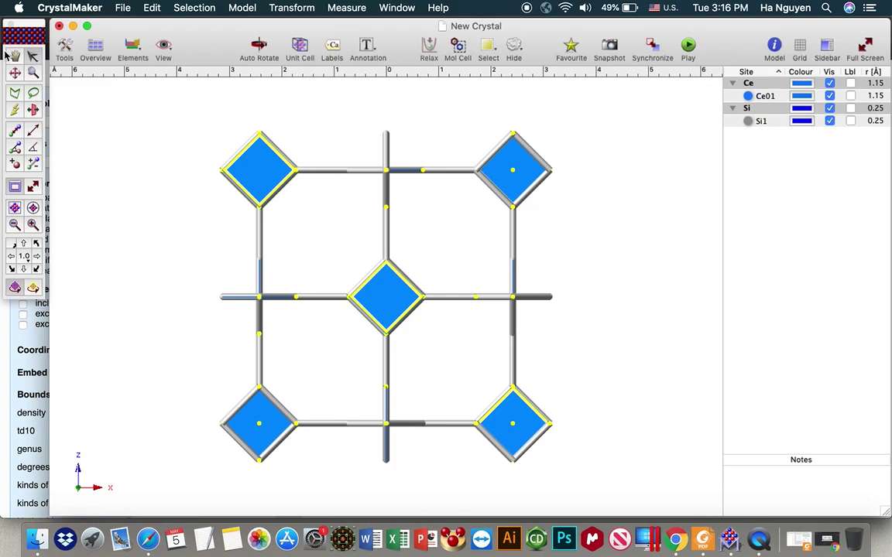
pyautogui.click(110, 183)
pyautogui.click(15, 56)
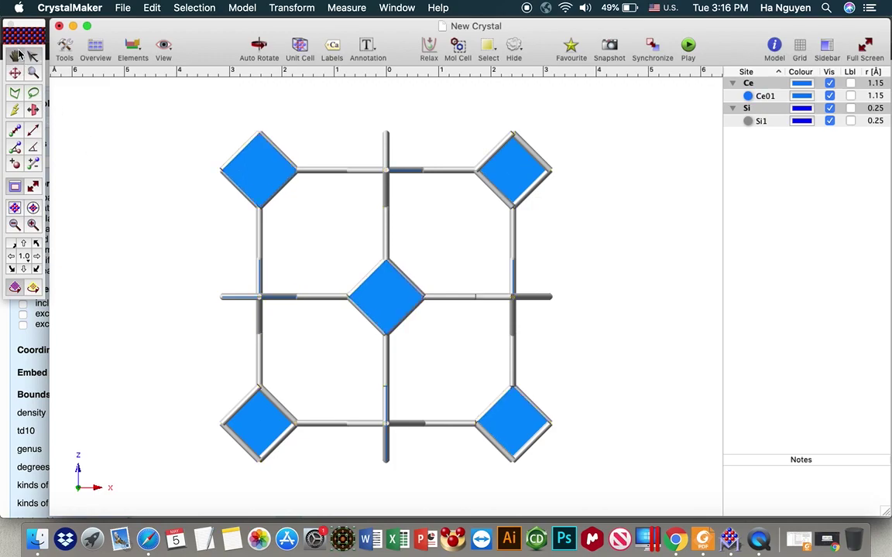
pyautogui.moveTo(416, 265); pyautogui.dragTo(390, 280)
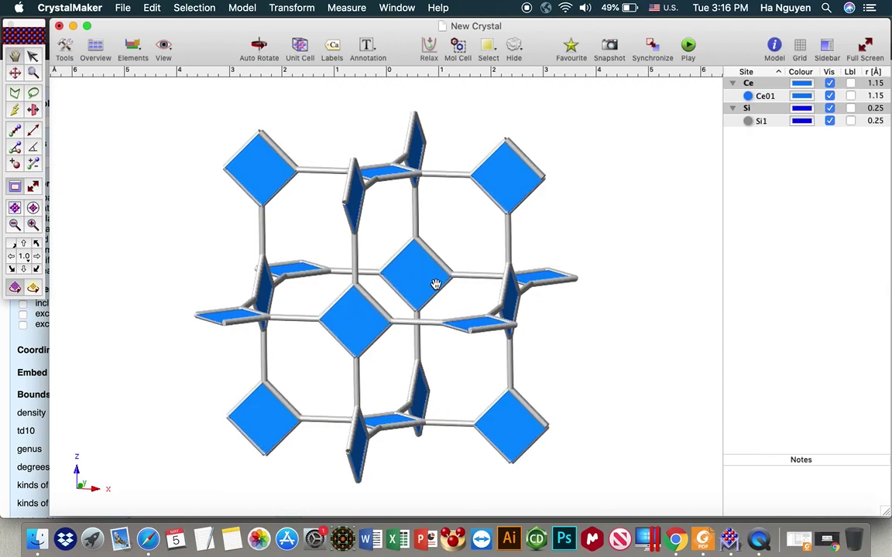
pyautogui.moveTo(457, 289); pyautogui.dragTo(444, 299)
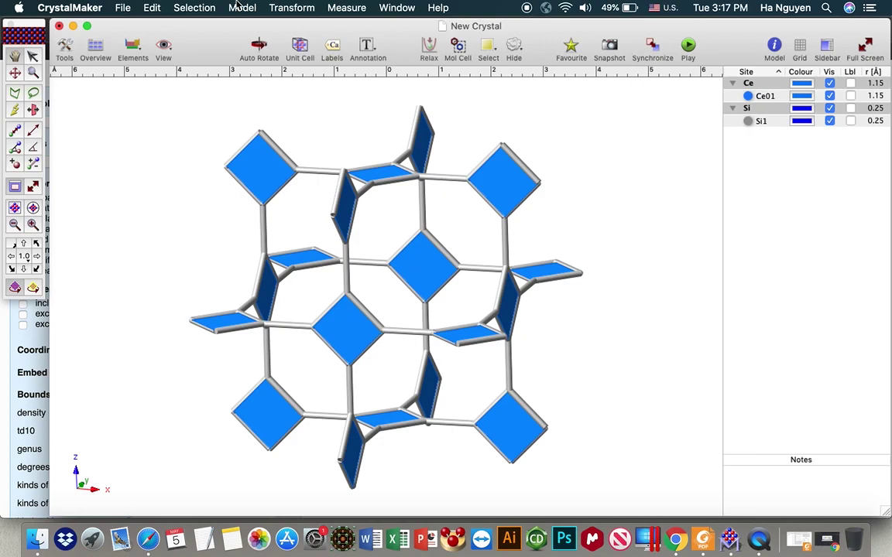
# - Switch the model style to Ball & Stick so the atom centres can be picked
pyautogui.click(203, 11)
pyautogui.moveTo(240, 13)
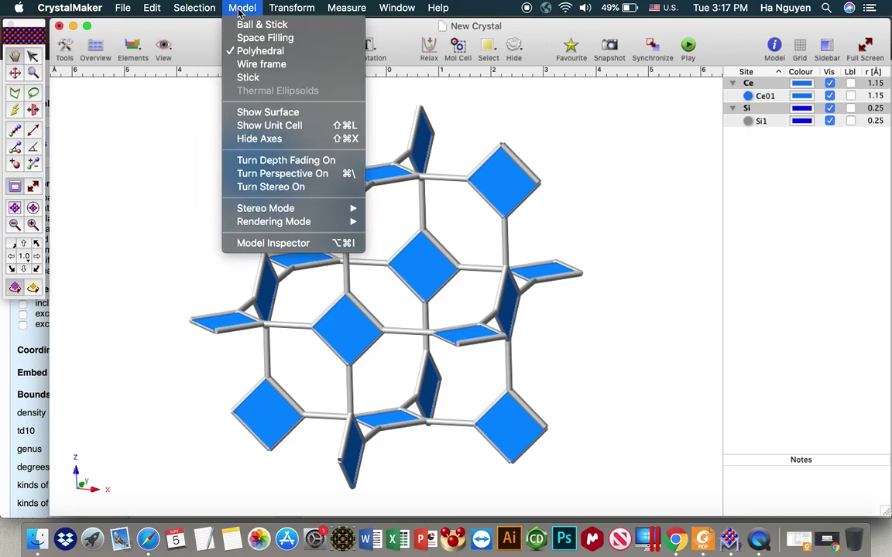
pyautogui.click(256, 29)
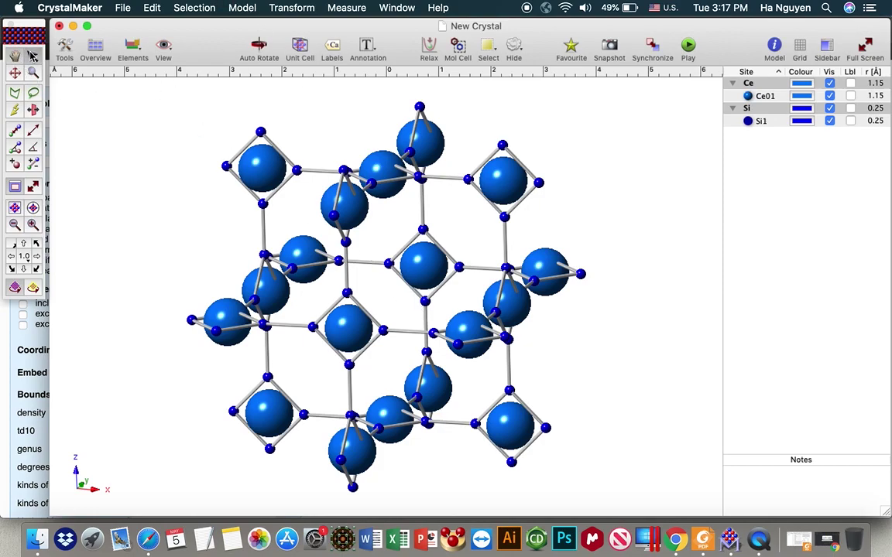
# - Make a polyhedron from the Ce atoms in the front and back central squares, with label Se01, occupancy Se and no bonds
pyautogui.click(350, 325)
pyautogui.keyDown('shift'); pyautogui.click(424, 257); pyautogui.keyUp('shift')
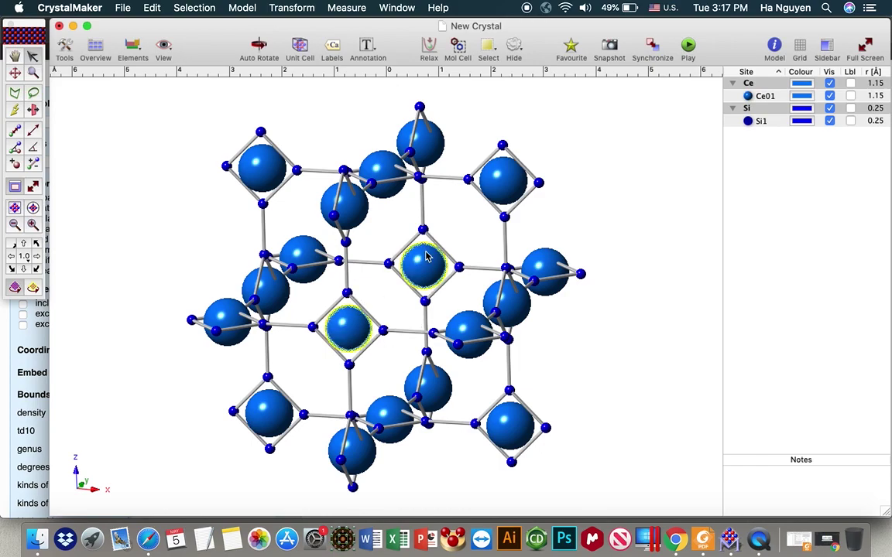
pyautogui.click(194, 8)
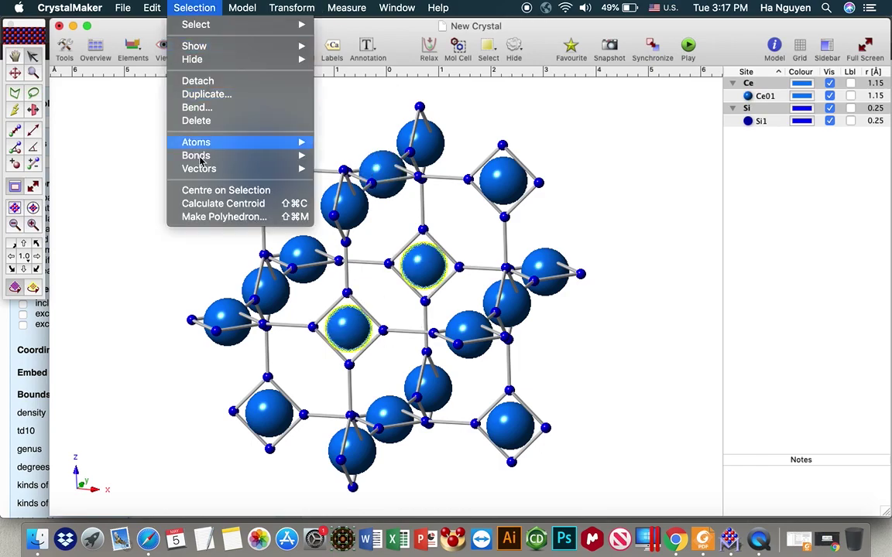
pyautogui.click(225, 211)
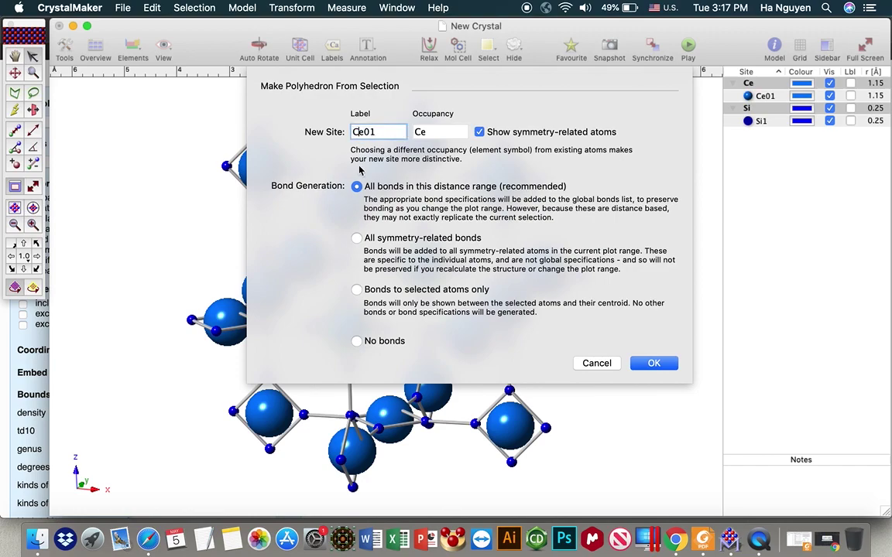
pyautogui.write('S')
pyautogui.click(419, 131)
pyautogui.press('BackSpace')
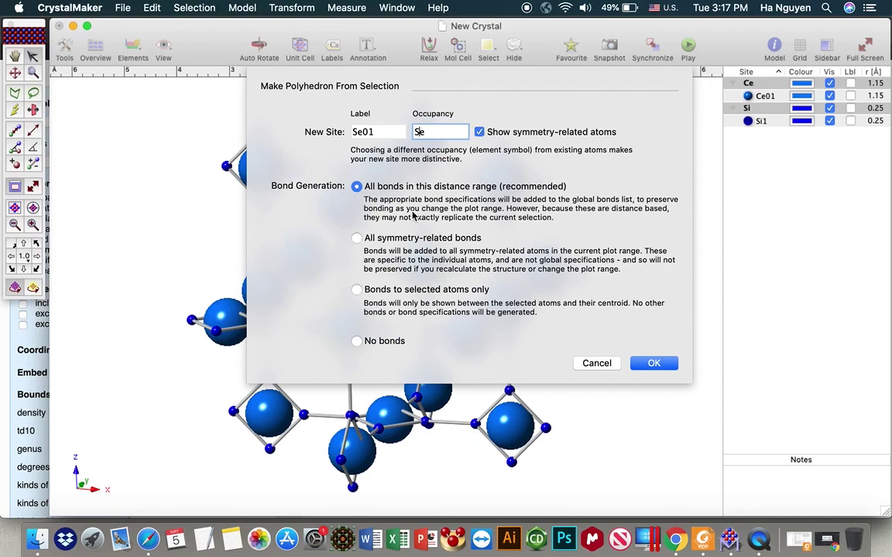
pyautogui.click(356, 341)
pyautogui.click(654, 363)
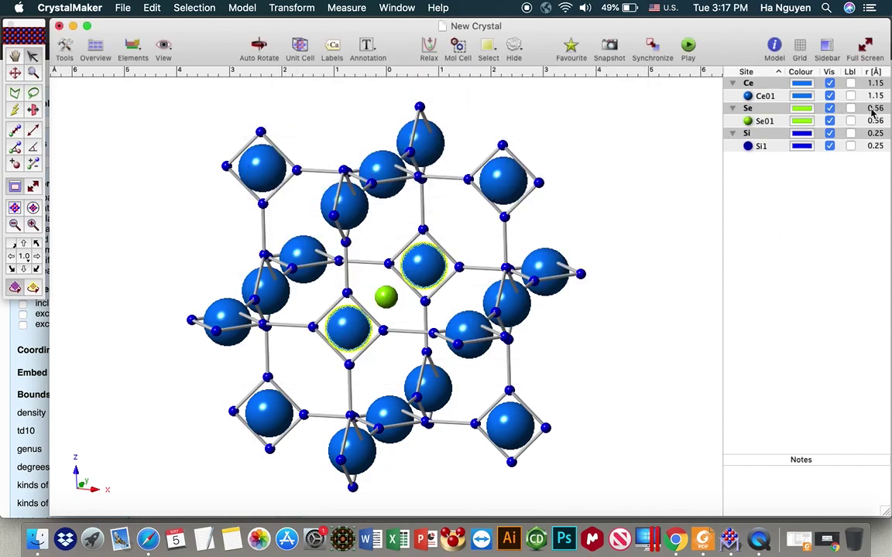
# - Try Se atom radii of 20 Å and 5 Å, and settle on 4.5 Å
pyautogui.doubleClick(872, 110)
pyautogui.write('20')
pyautogui.press('Return')
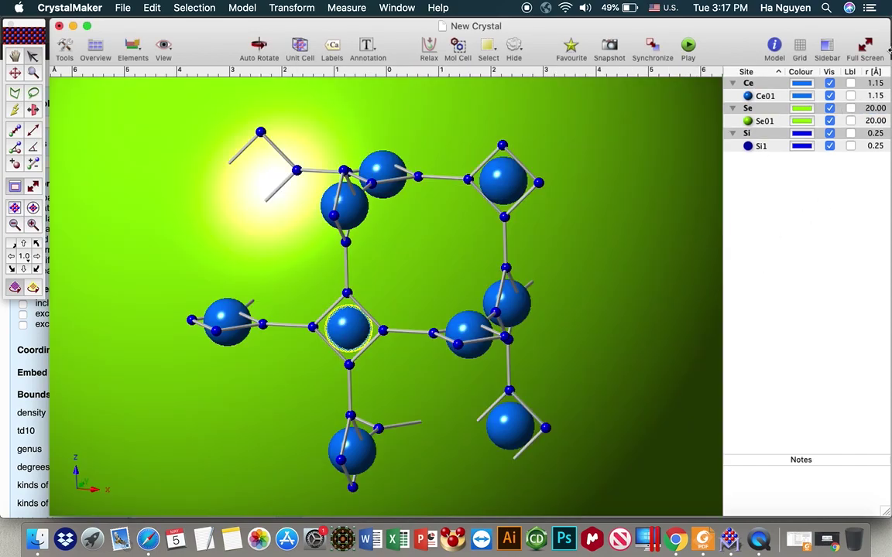
pyautogui.doubleClick(880, 112)
pyautogui.write('5')
pyautogui.press('Return')
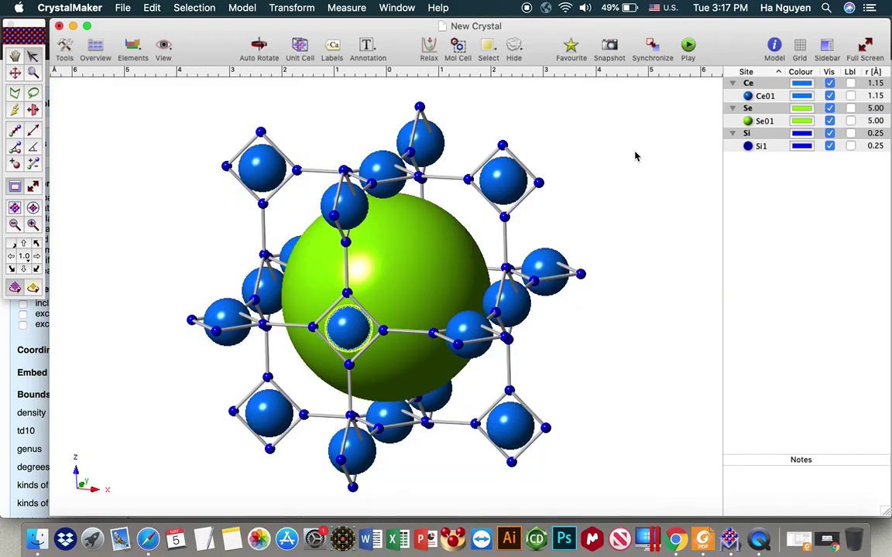
pyautogui.doubleClick(877, 110)
pyautogui.write('4.5')
pyautogui.press('Return')
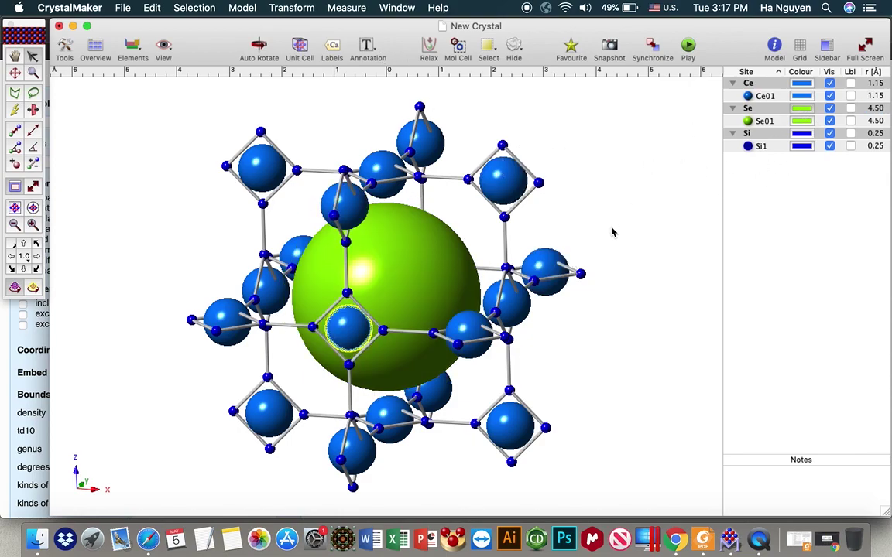
# - Change the colour of the Se01 site to Banana yellow
pyautogui.click(801, 120)
pyautogui.click(388, 298)
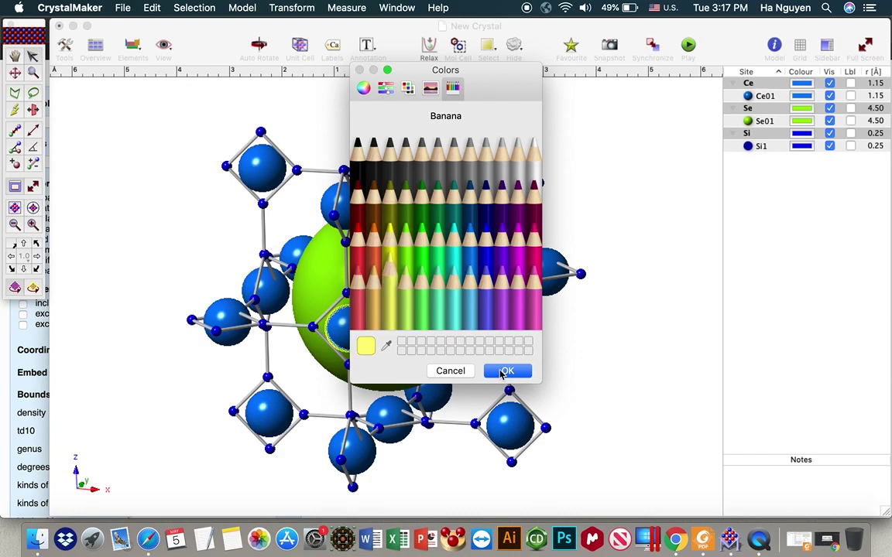
pyautogui.click(505, 372)
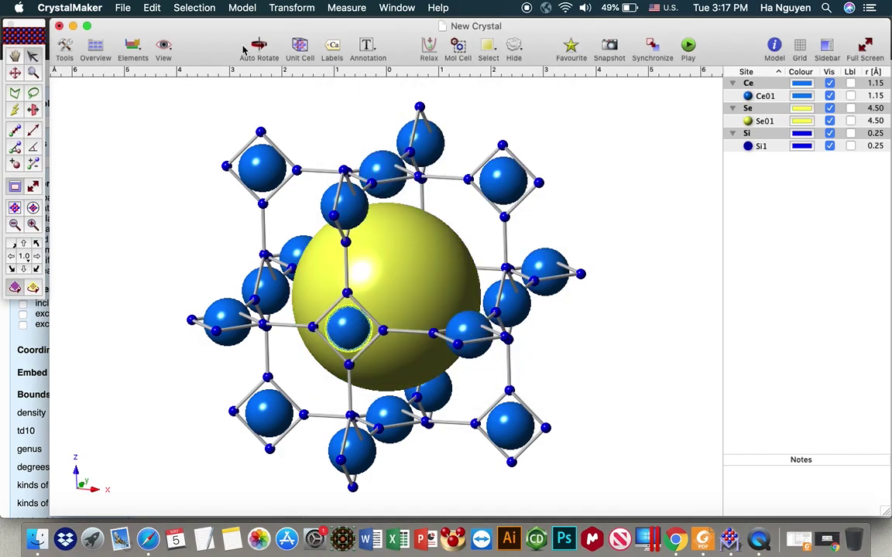
# - Switch the model to the polyhedral style and display the Se site as a sphere
pyautogui.click(240, 9)
pyautogui.click(261, 51)
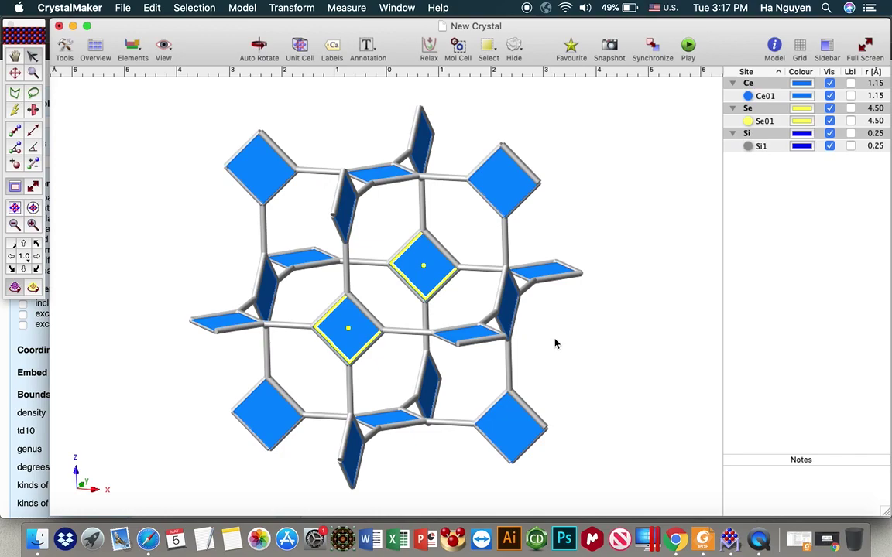
pyautogui.click(774, 45)
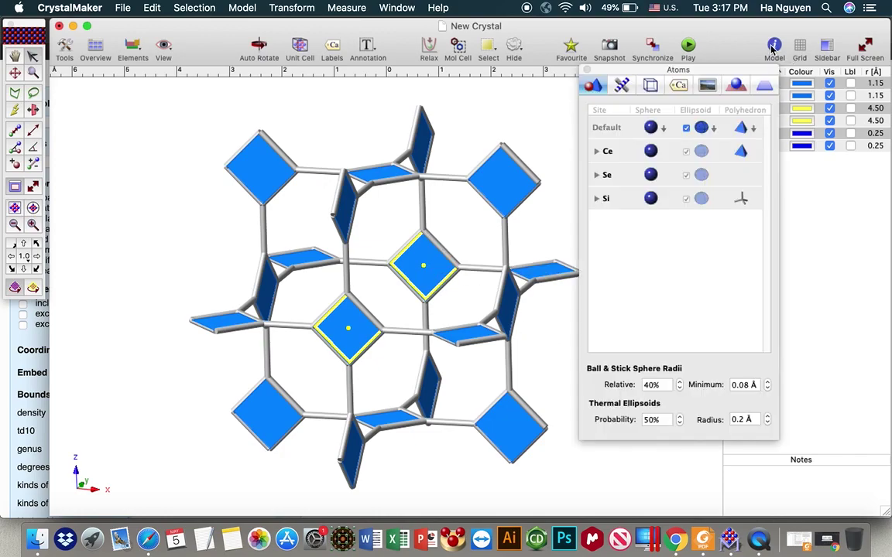
pyautogui.click(740, 178)
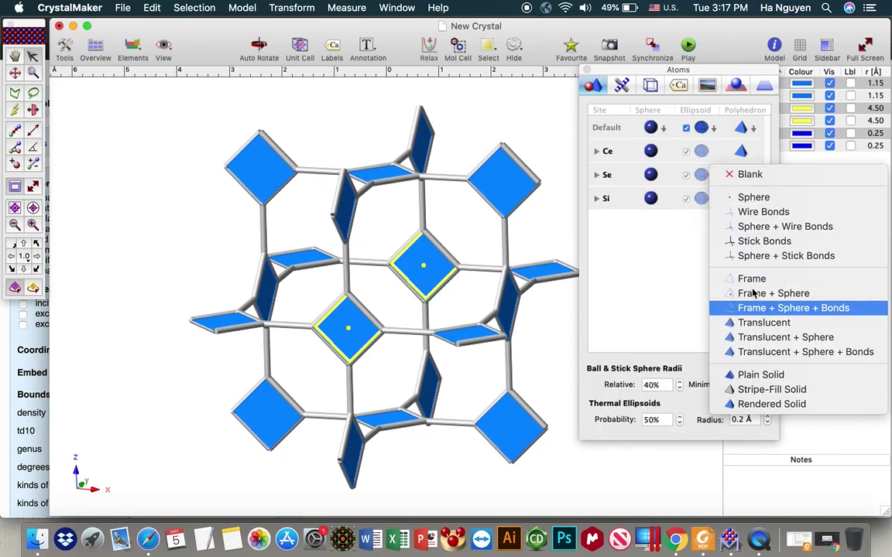
pyautogui.click(755, 198)
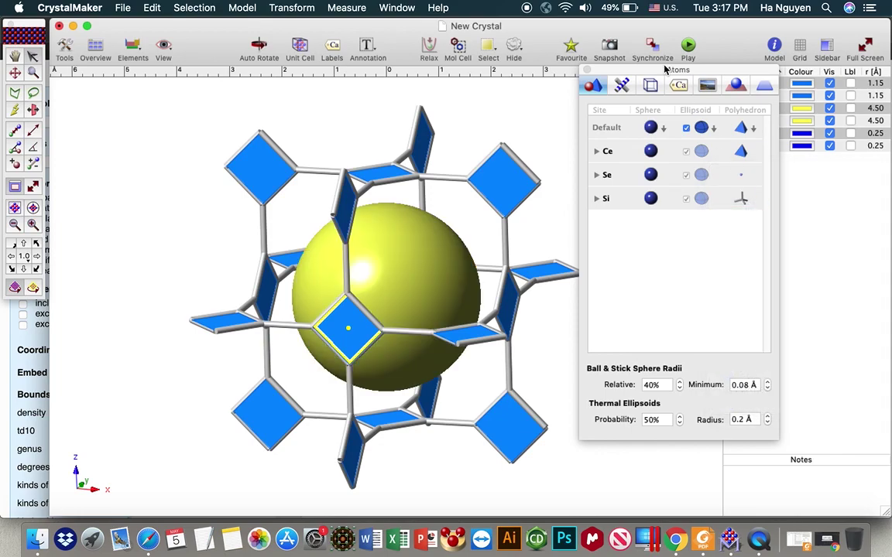
pyautogui.click(587, 70)
# - Clear the selection of the central atoms in the model
pyautogui.click(15, 55)
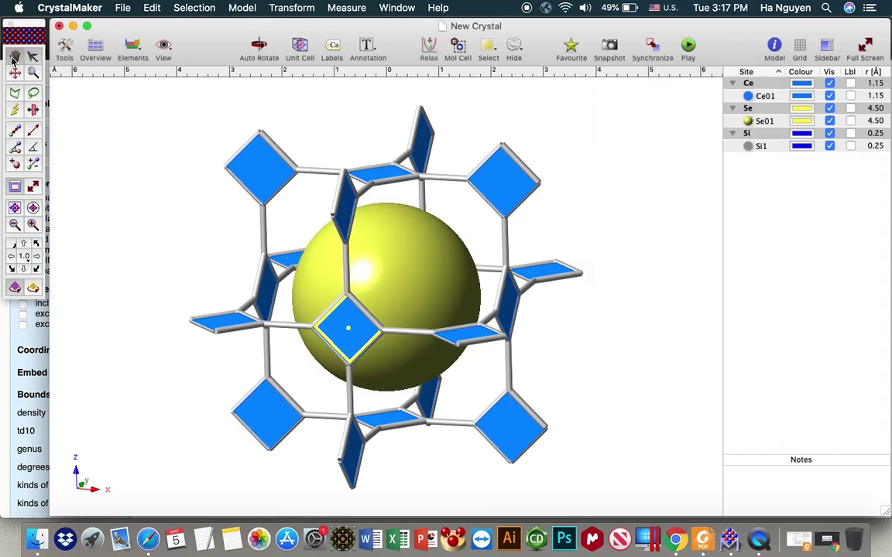
pyautogui.click(32, 56)
pyautogui.click(194, 151)
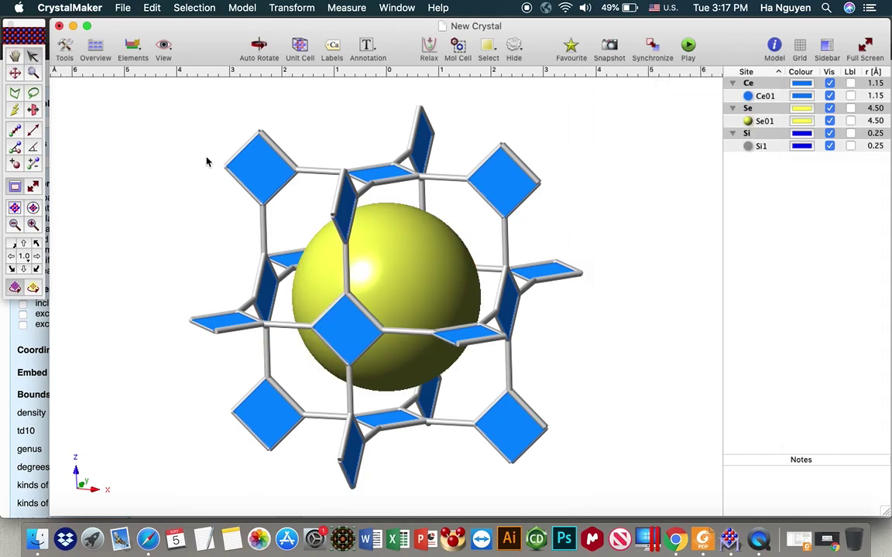
# - Set the Se atom radius to 5.5 Å
pyautogui.click(14, 56)
pyautogui.moveTo(464, 261)
pyautogui.mouseDown()
pyautogui.moveTo(448, 281)
pyautogui.moveTo(464, 265)
pyautogui.moveTo(456, 262)
pyautogui.mouseUp()
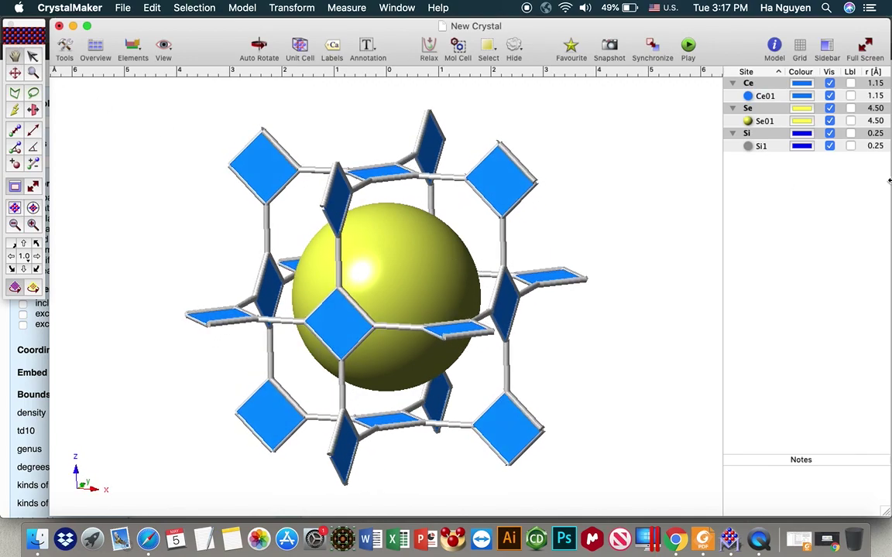
pyautogui.moveTo(515, 277); pyautogui.dragTo(588, 365)
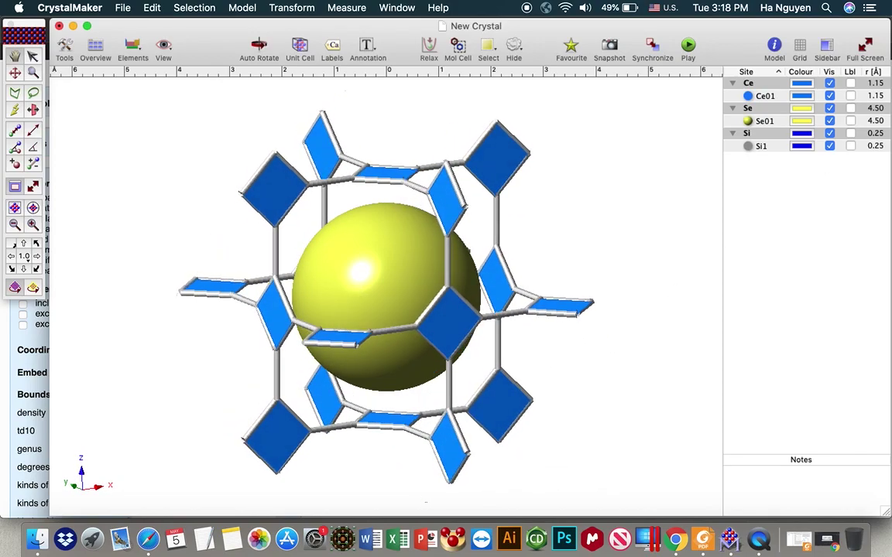
pyautogui.doubleClick(873, 108)
pyautogui.write('5.5')
pyautogui.press('Return')
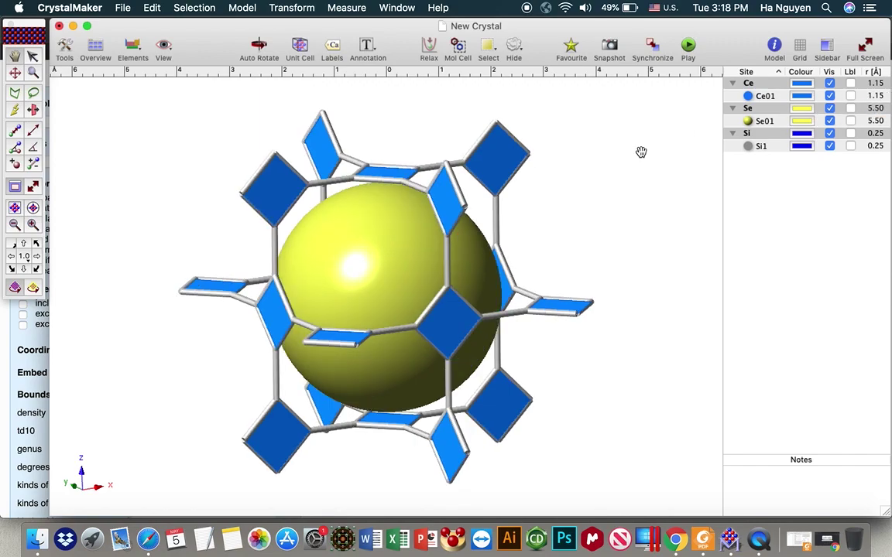
# - Set the atom reflectance to ambient 1.00, diffuse 0.8, specular 0.9 and focus 110
pyautogui.moveTo(465, 245)
pyautogui.mouseDown()
pyautogui.moveTo(495, 275)
pyautogui.moveTo(503, 359)
pyautogui.moveTo(577, 304)
pyautogui.moveTo(424, 284)
pyautogui.moveTo(513, 240)
pyautogui.moveTo(521, 294)
pyautogui.moveTo(520, 273)
pyautogui.moveTo(466, 246)
pyautogui.mouseUp()
pyautogui.click(774, 47)
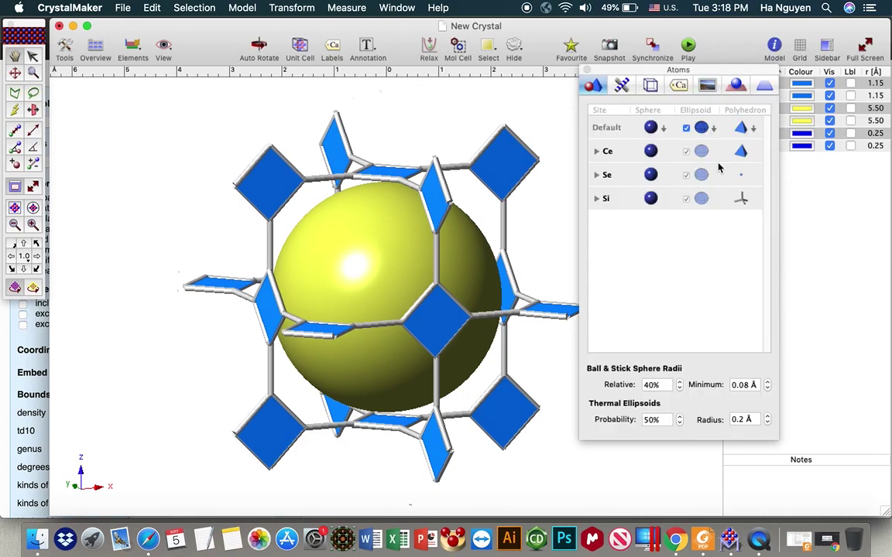
pyautogui.click(735, 87)
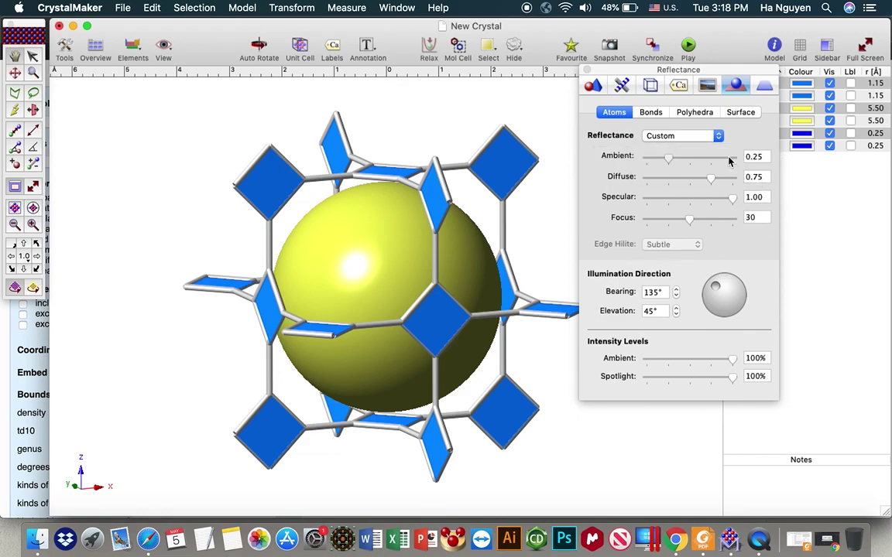
pyautogui.moveTo(668, 157); pyautogui.dragTo(734, 157)
pyautogui.click(767, 179)
pyautogui.press('BackSpace')
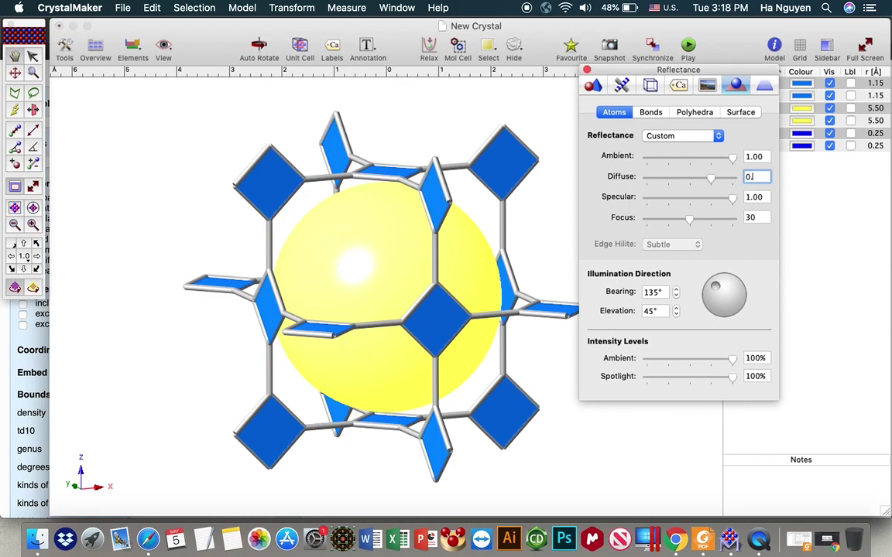
pyautogui.click(765, 198)
pyautogui.press('BackSpace')
pyautogui.press('BackSpace')
pyautogui.press('BackSpace')
pyautogui.press('BackSpace')
pyautogui.write('0.9')
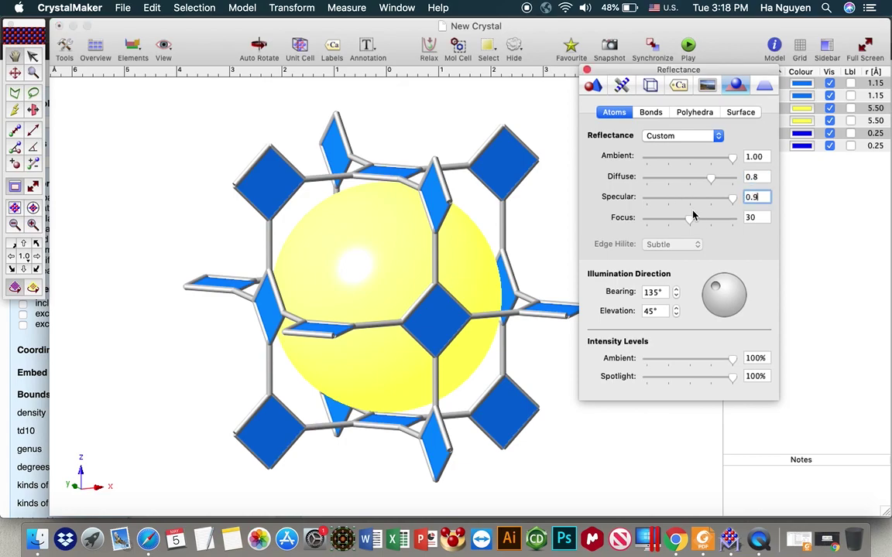
pyautogui.press('Tab')
pyautogui.press('BackSpace')
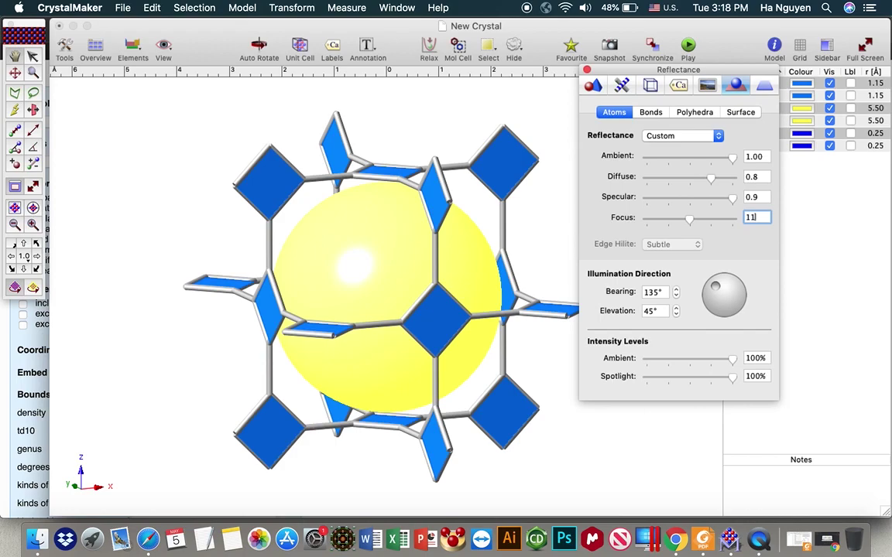
# - Set the bond reflectance to ambient 1.00, diffuse 0.8 and focus 110
pyautogui.click(655, 112)
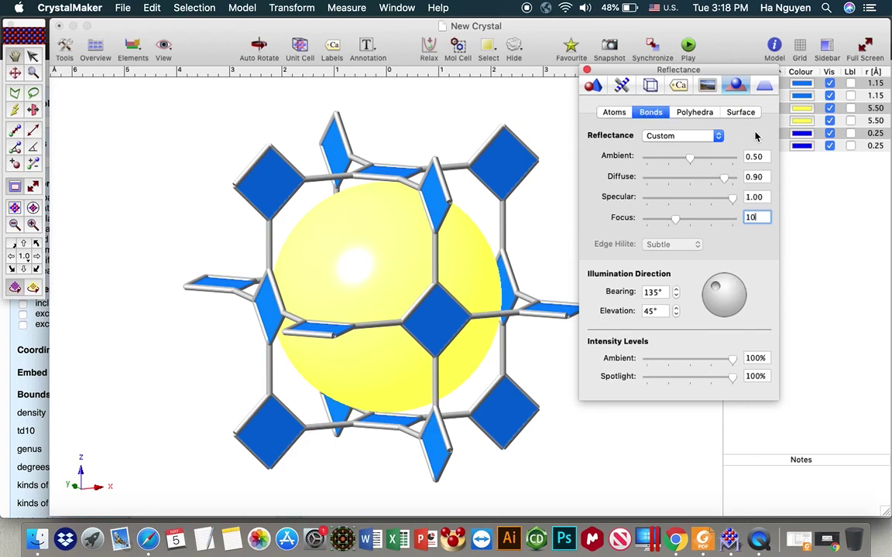
pyautogui.moveTo(686, 158); pyautogui.dragTo(733, 157)
pyautogui.click(755, 177)
pyautogui.write('0')
pyautogui.click(764, 217)
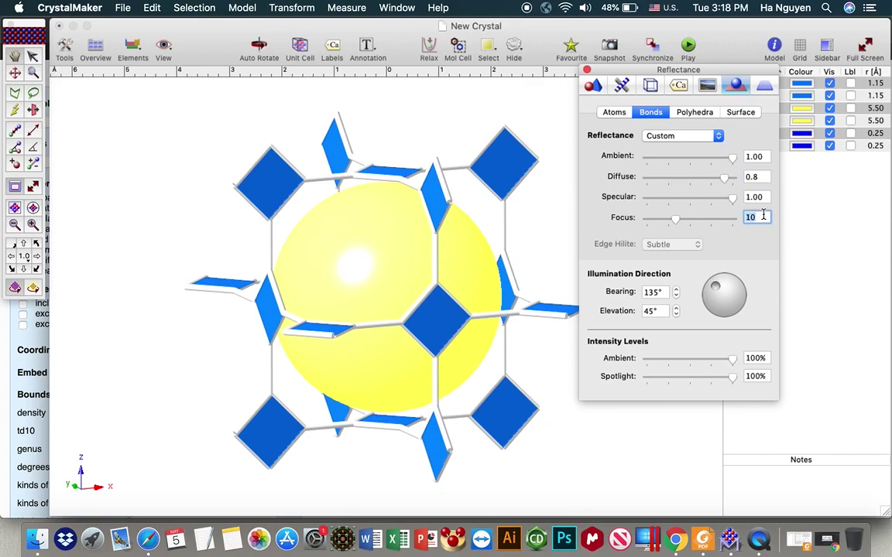
pyautogui.write('110')
# - Set the polyhedra reflectance to ambient 0.8, specular 1 and focus 110, with a Dark edge highlight
pyautogui.click(700, 113)
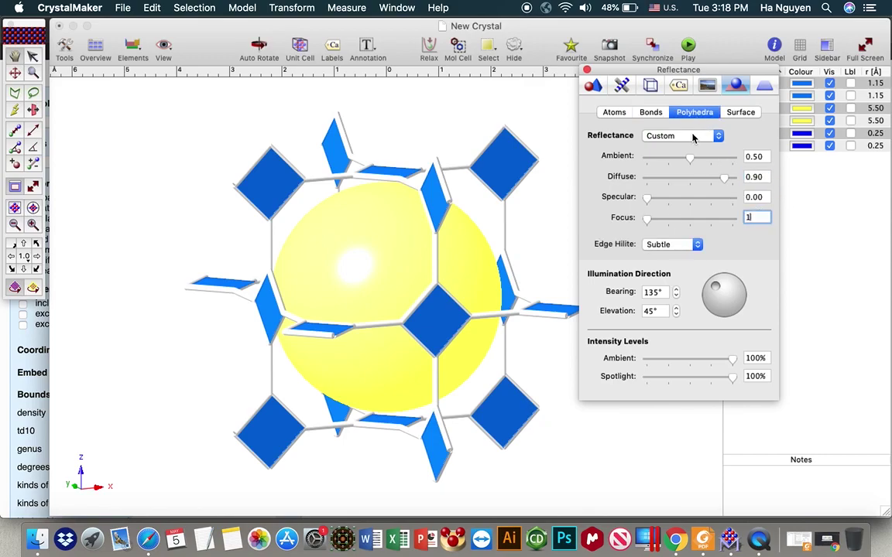
pyautogui.click(681, 135)
pyautogui.click(660, 135)
pyautogui.click(766, 158)
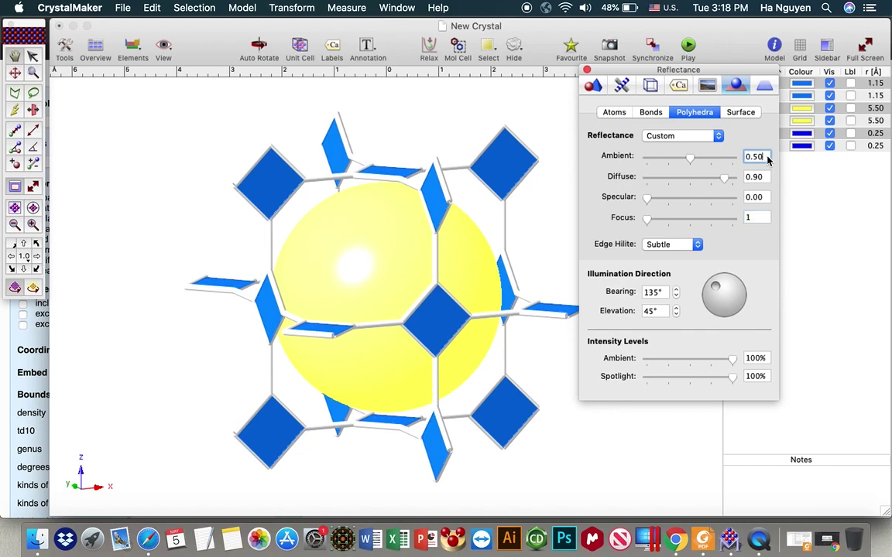
pyautogui.click(764, 198)
pyautogui.write('1')
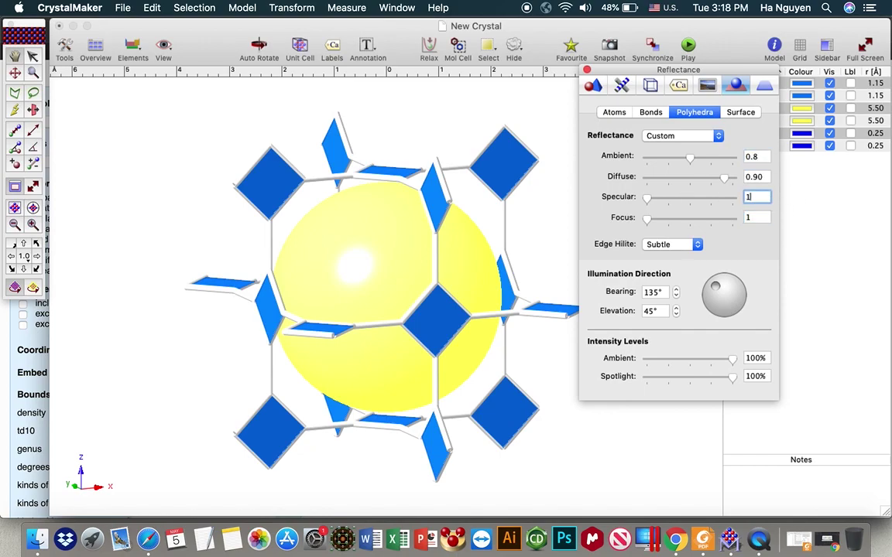
pyautogui.click(759, 219)
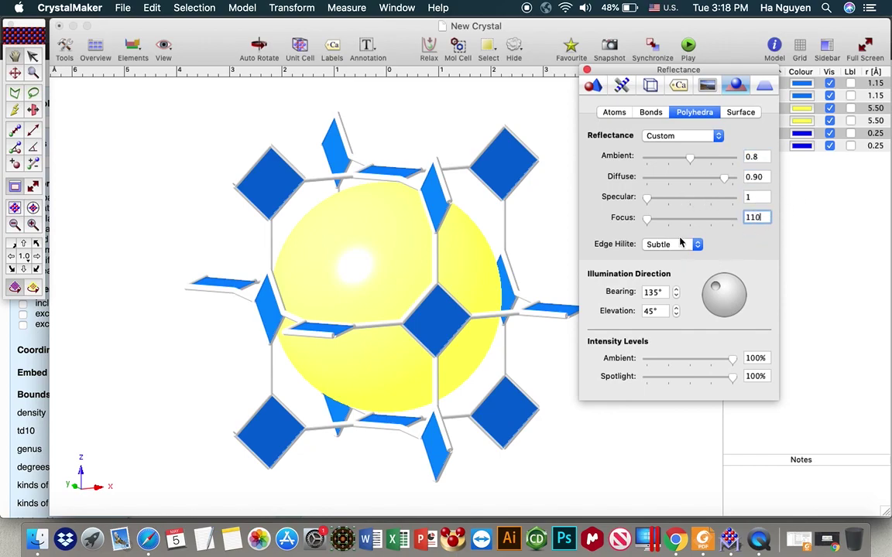
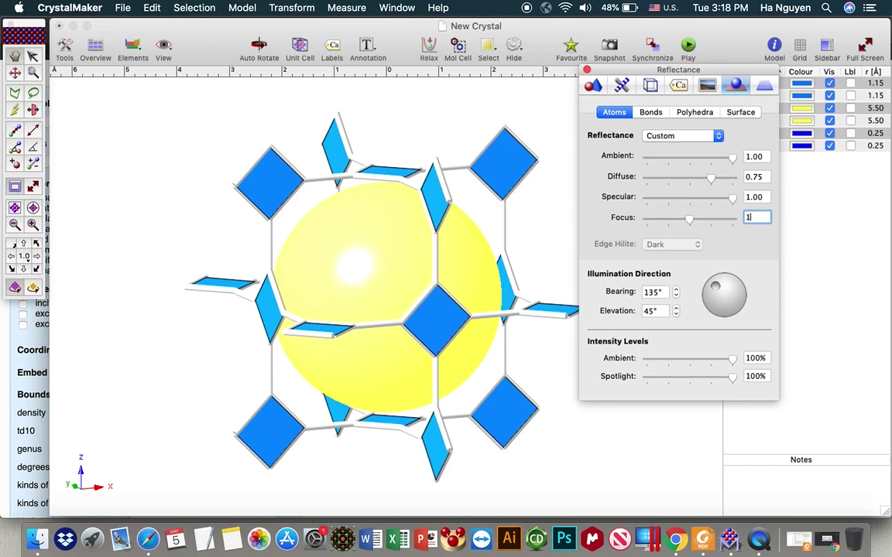
# - Re-enter the atom reflectance with diffuse 0.8, specular 0.9 and focus 110
pyautogui.click(765, 177)
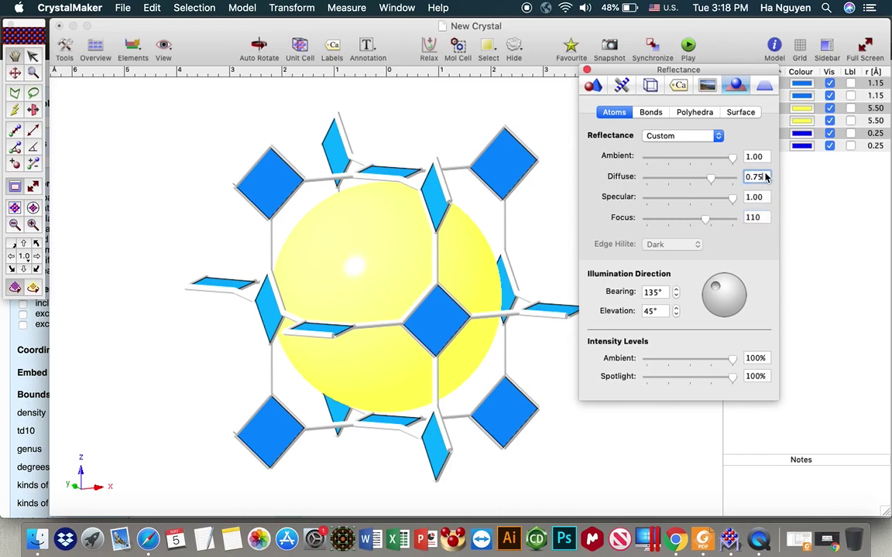
pyautogui.write('0.8')
pyautogui.press('Tab')
pyautogui.write('0')
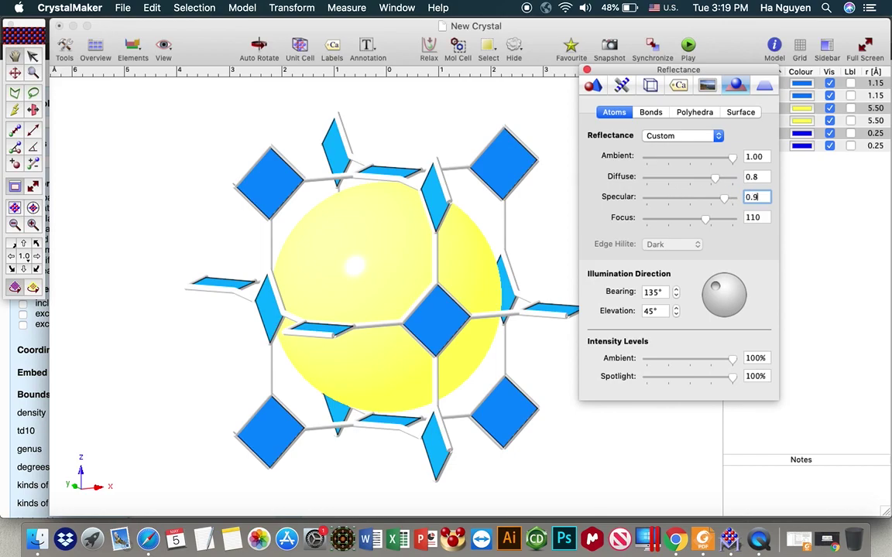
# - Re-enter the bond reflectance with focus 110, specular 0.9 and diffuse 0.8, then check the polyhedra settings
pyautogui.click(655, 113)
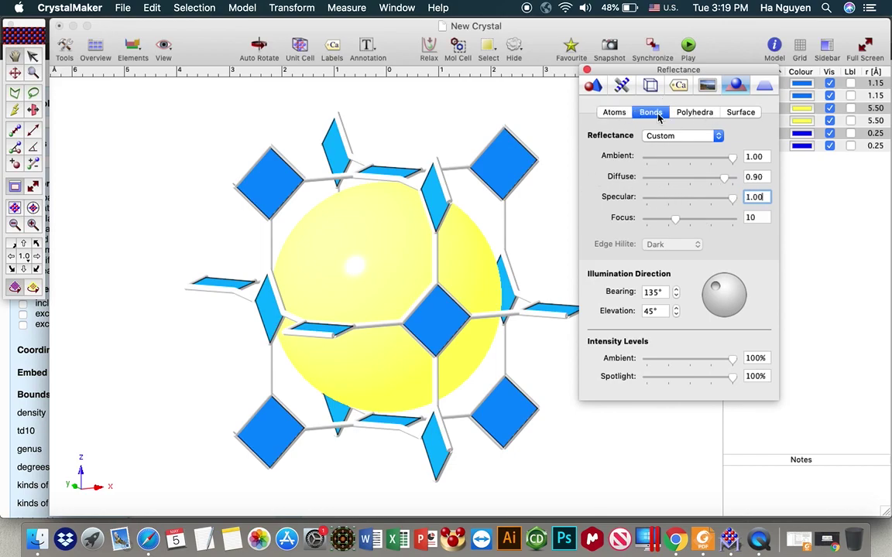
pyautogui.press('Tab')
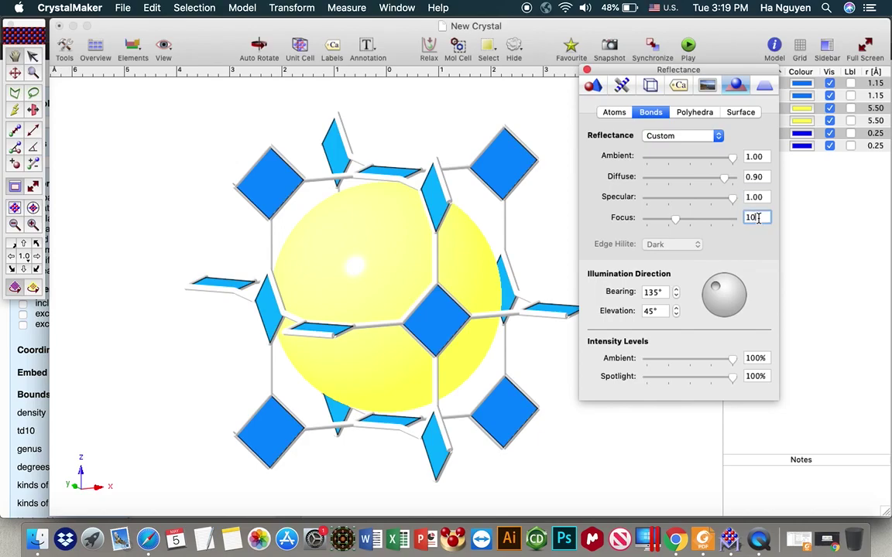
pyautogui.write('110')
pyautogui.press('Return')
pyautogui.click(755, 157)
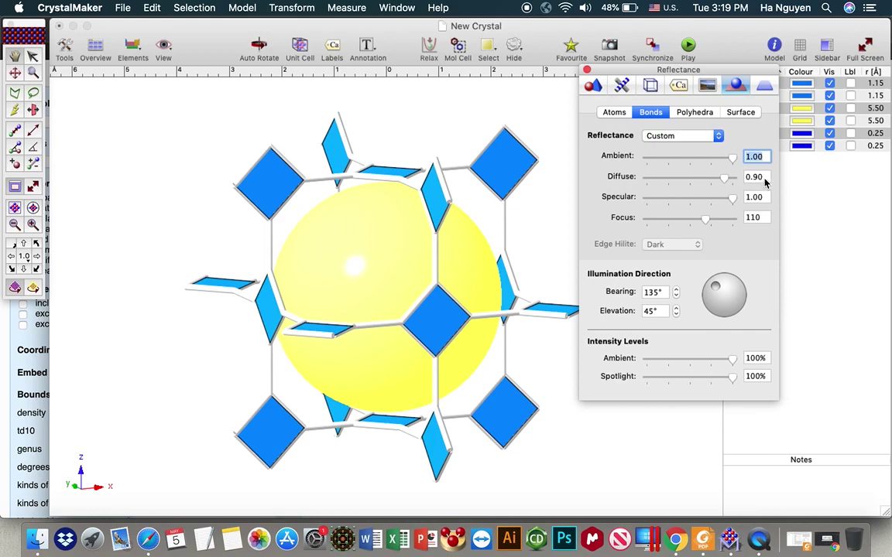
pyautogui.click(762, 198)
pyautogui.write('0')
pyautogui.click(763, 177)
pyautogui.write('0')
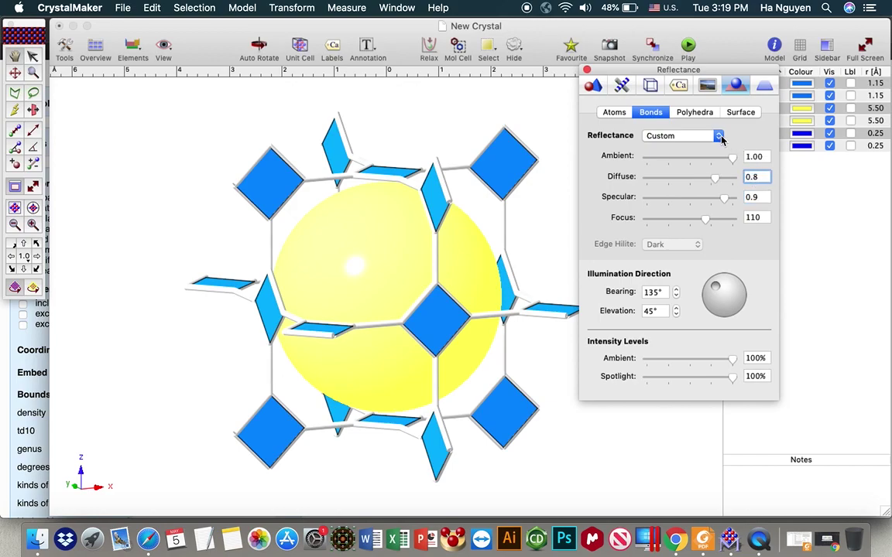
pyautogui.hotkey('shift', 'Tab')
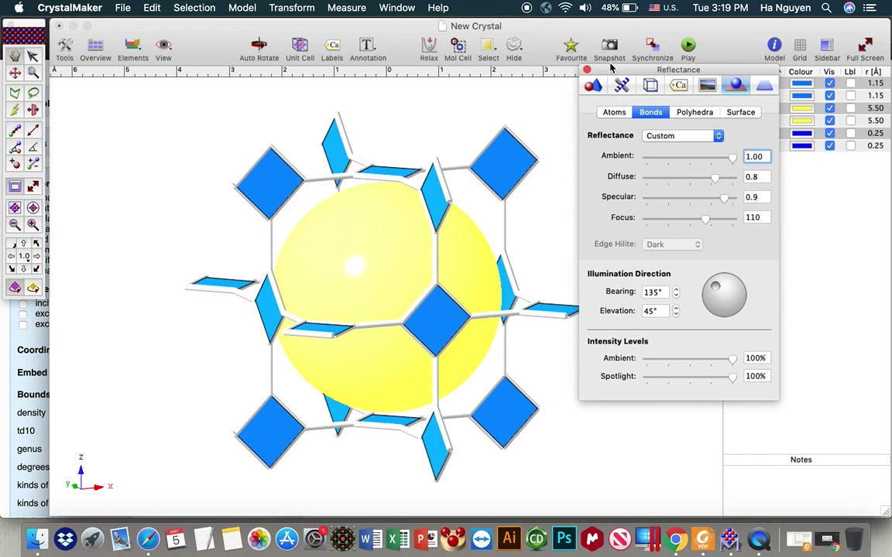
pyautogui.click(695, 112)
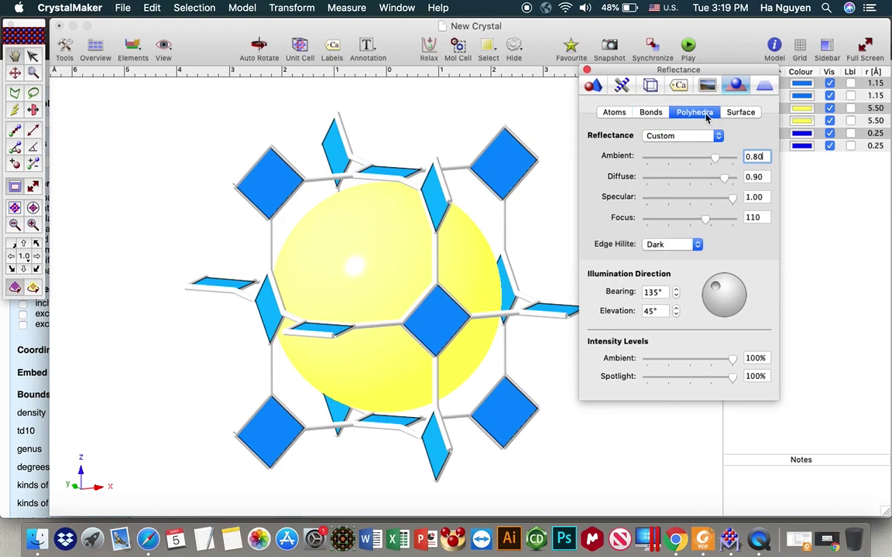
pyautogui.click(586, 70)
# - Change the colour of the Si–Si bonds to Steel
pyautogui.moveTo(541, 259)
pyautogui.mouseDown()
pyautogui.moveTo(542, 270)
pyautogui.moveTo(540, 259)
pyautogui.mouseUp()
pyautogui.click(775, 44)
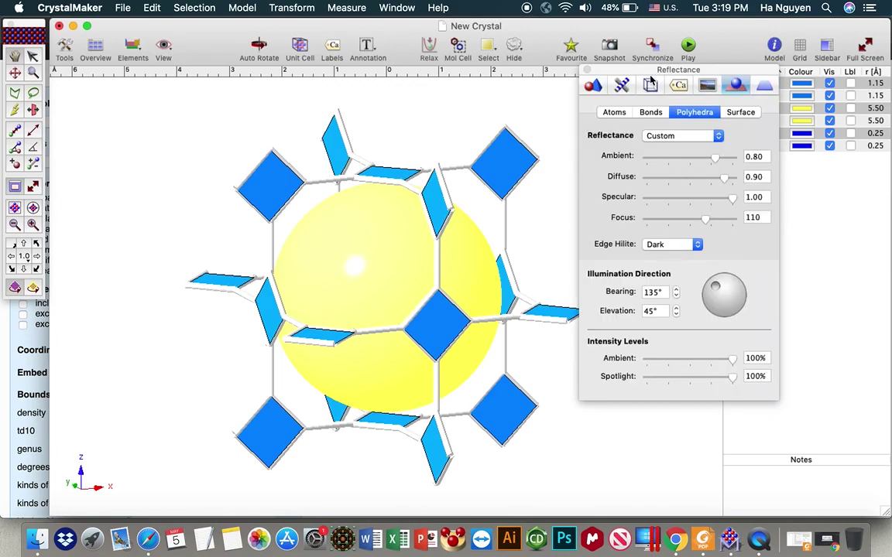
pyautogui.click(622, 86)
pyautogui.click(704, 152)
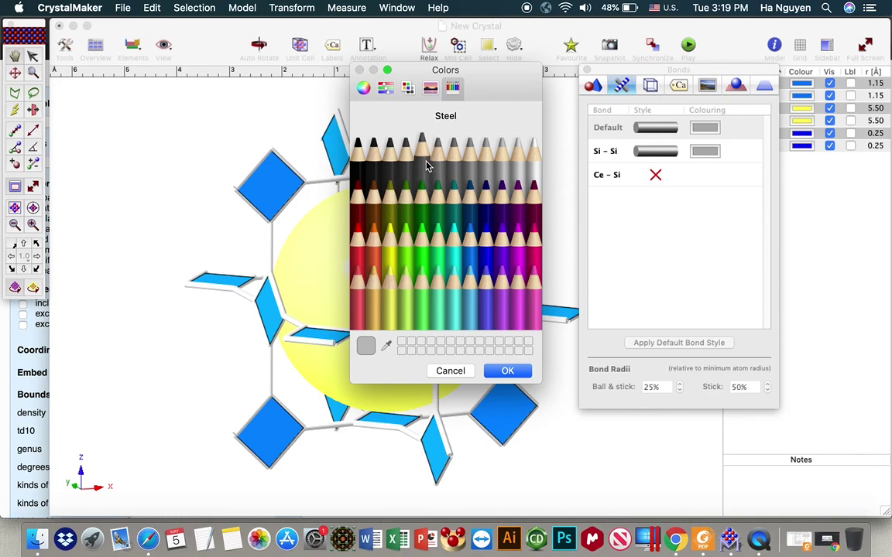
pyautogui.click(425, 164)
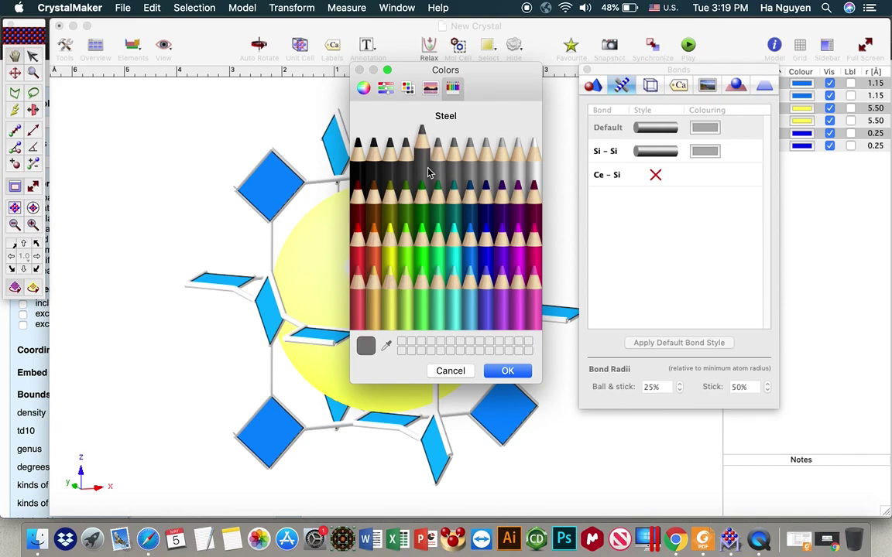
pyautogui.click(505, 372)
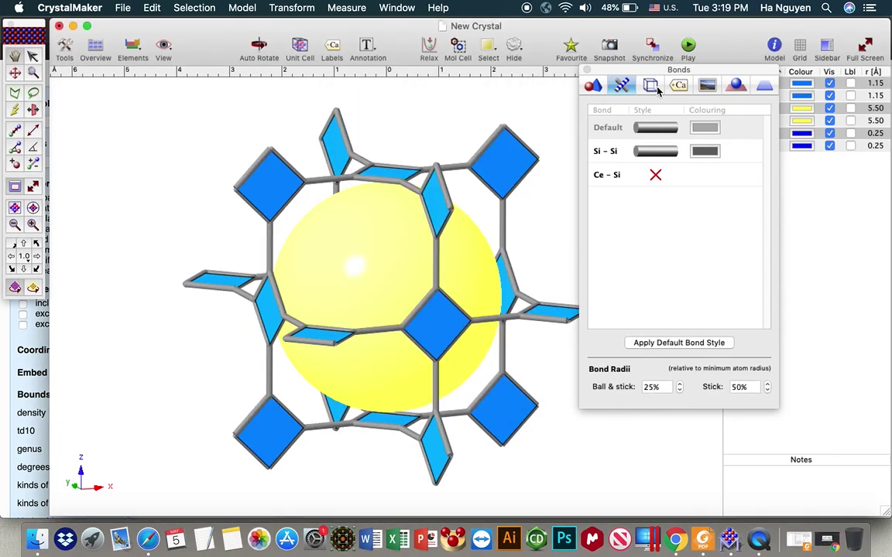
pyautogui.click(587, 70)
# - Try the Rendered Translucent sphere style on the yellow Se atom inside the cage
pyautogui.moveTo(553, 265); pyautogui.dragTo(561, 247)
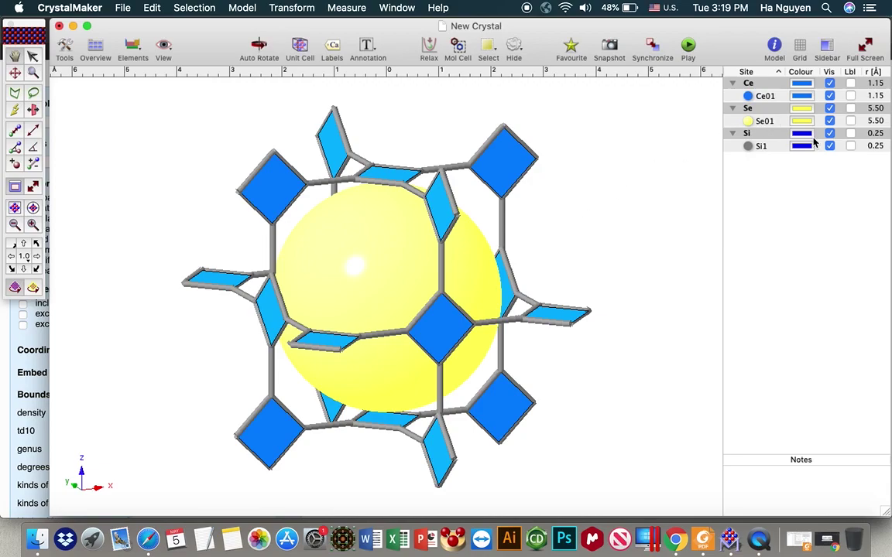
pyautogui.click(772, 45)
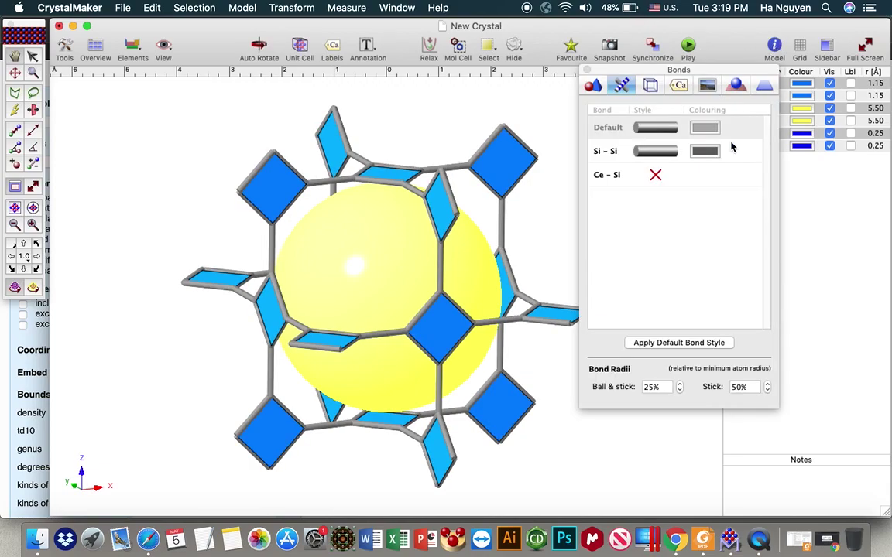
pyautogui.click(594, 85)
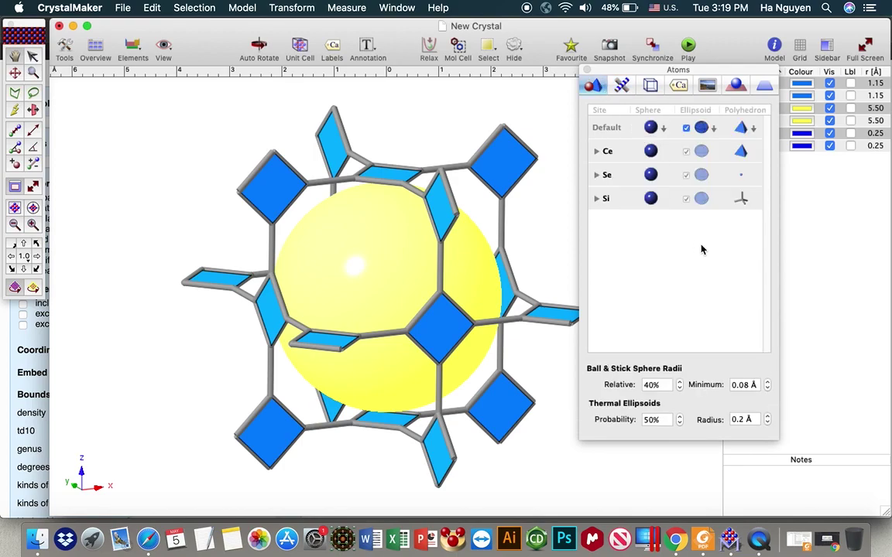
pyautogui.click(741, 179)
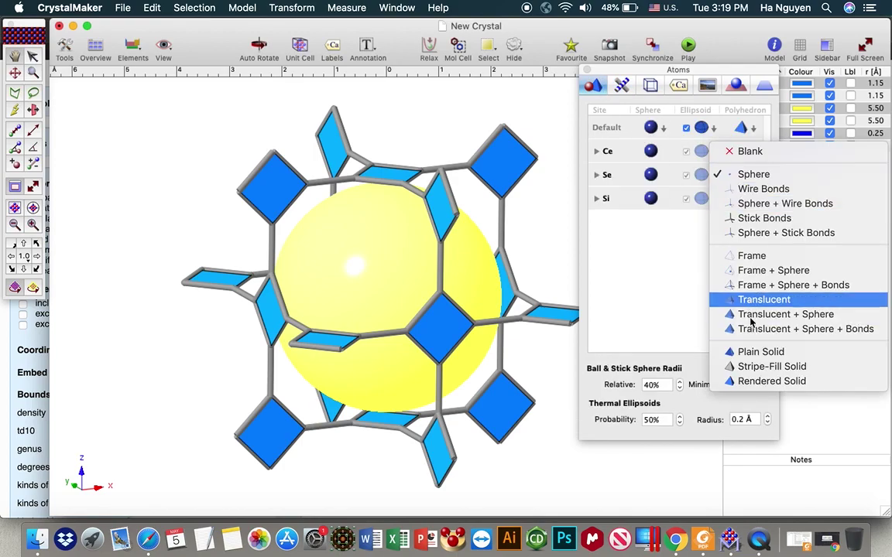
pyautogui.click(779, 287)
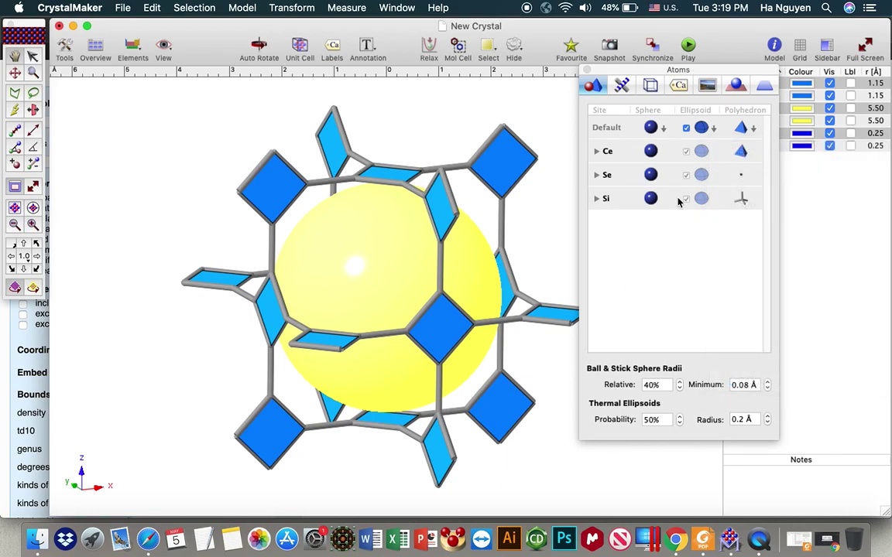
pyautogui.click(703, 175)
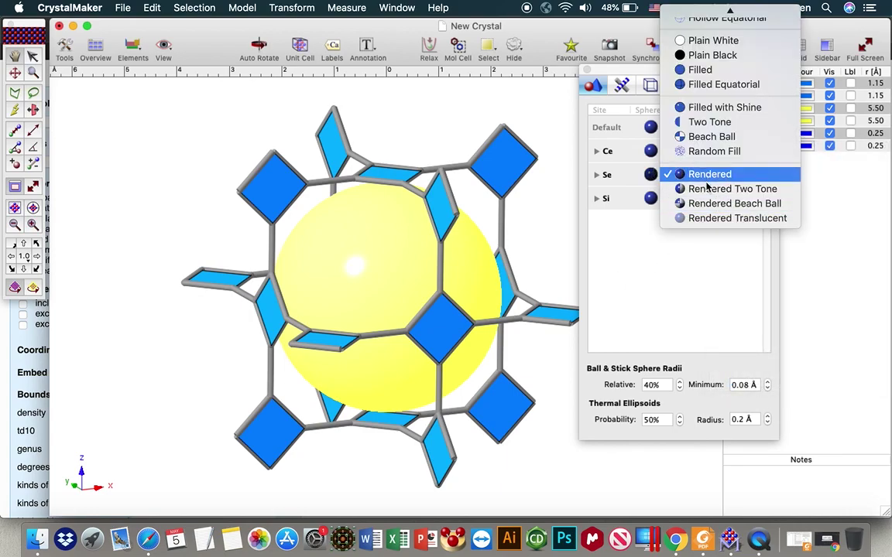
pyautogui.click(708, 219)
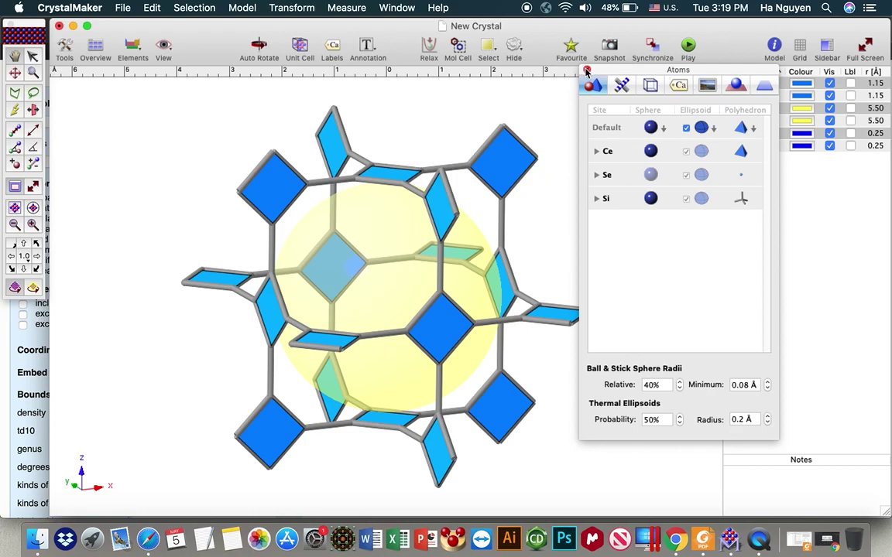
pyautogui.click(529, 65)
pyautogui.moveTo(561, 231)
pyautogui.mouseDown()
pyautogui.moveTo(548, 253)
pyautogui.moveTo(539, 235)
pyautogui.moveTo(573, 217)
pyautogui.moveTo(558, 219)
pyautogui.moveTo(572, 226)
pyautogui.moveTo(559, 233)
pyautogui.moveTo(563, 245)
pyautogui.moveTo(547, 237)
pyautogui.moveTo(565, 235)
pyautogui.mouseUp()
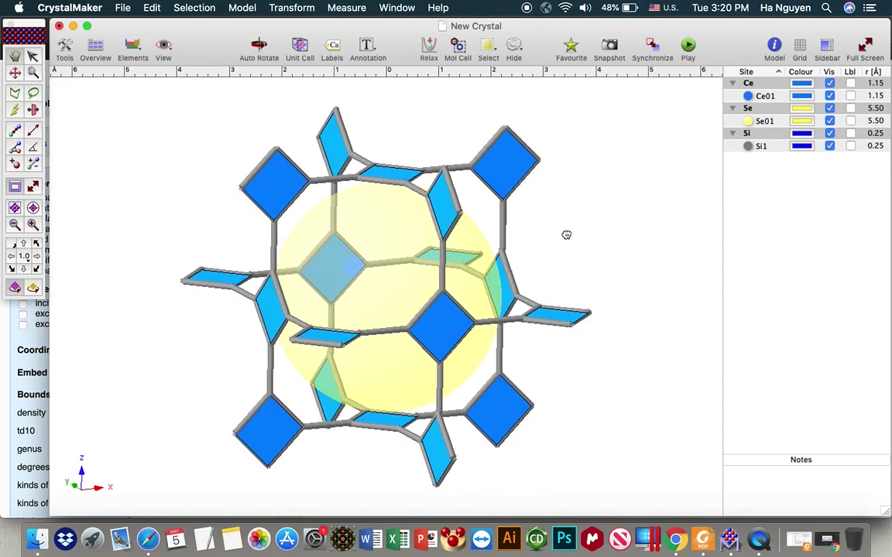
# - Return the Se sphere to the opaque Rendered style and rotate the cage slightly to view it
pyautogui.click(774, 46)
pyautogui.click(652, 175)
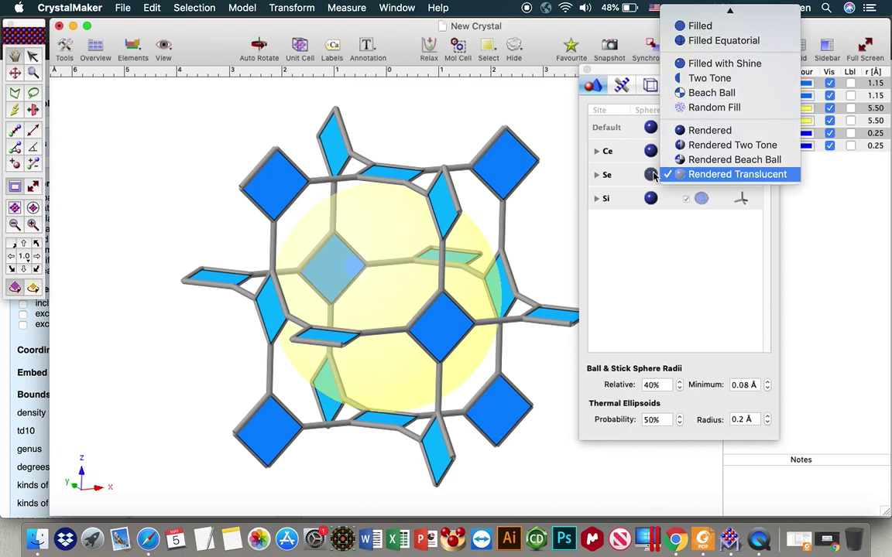
pyautogui.scroll(5, 733, 203)
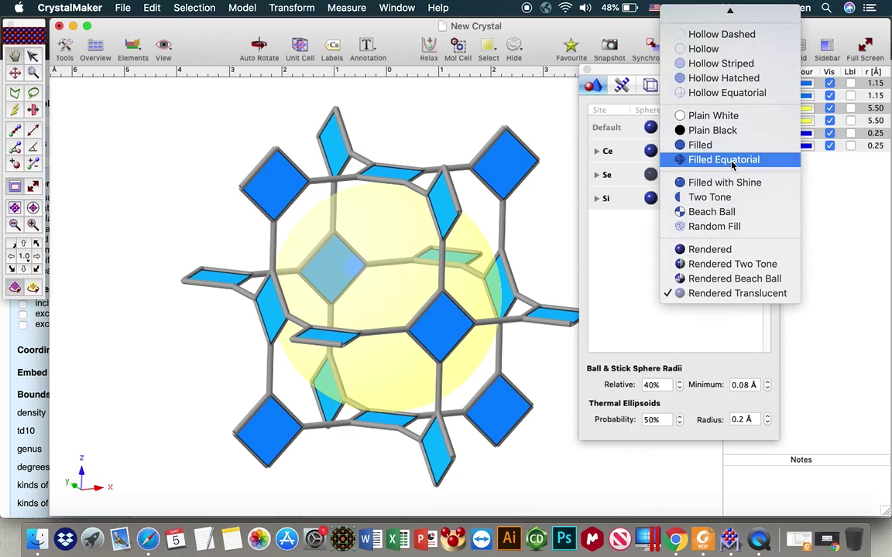
pyautogui.click(706, 250)
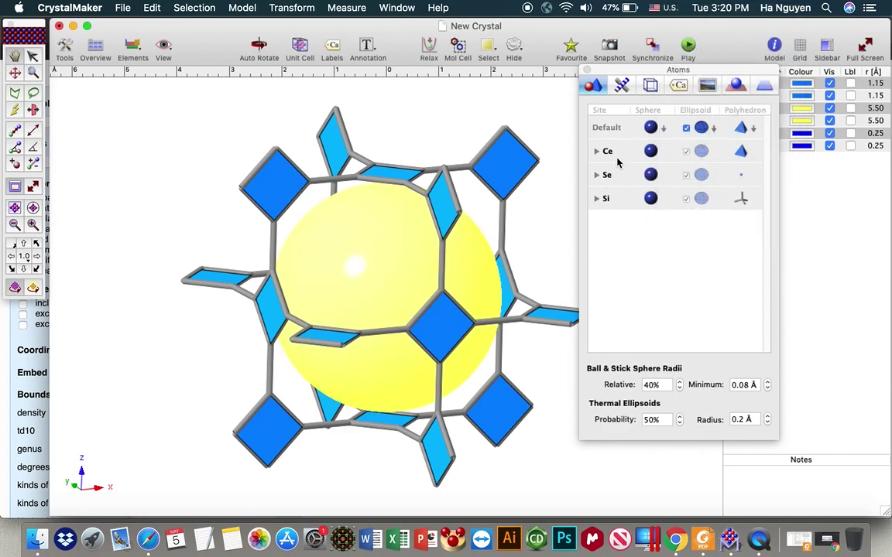
pyautogui.click(529, 63)
pyautogui.moveTo(606, 183); pyautogui.dragTo(575, 225)
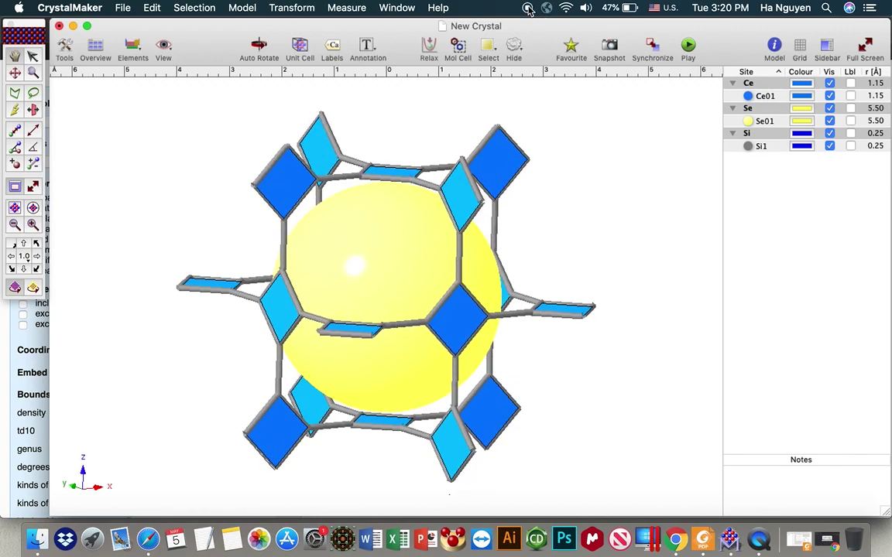
pyautogui.moveTo(577, 136); pyautogui.dragTo(573, 134)
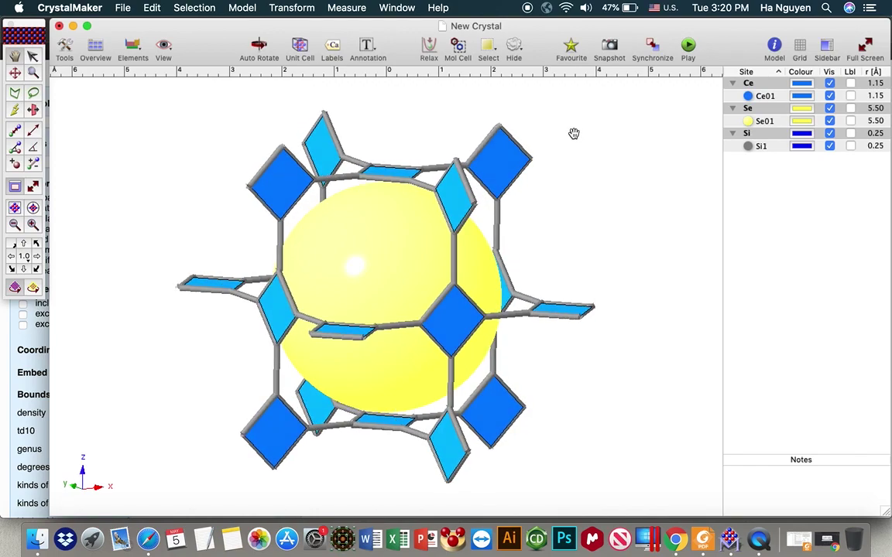